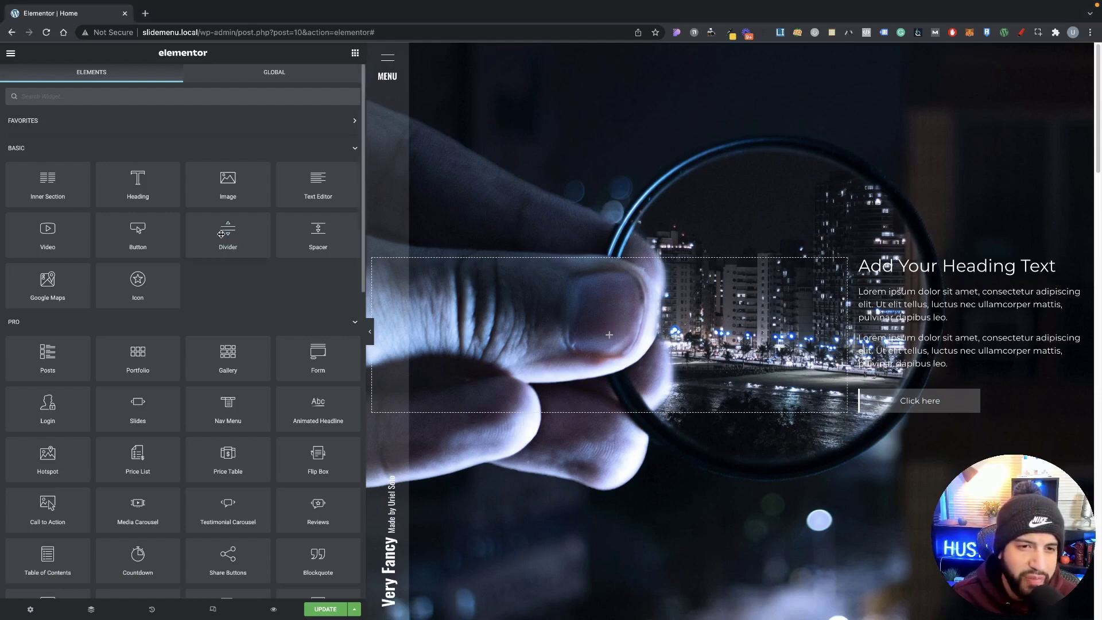
# - Drag a Divider widget above the hero heading and colour its line white
pyautogui.moveTo(220, 233); pyautogui.dragTo(917, 260)
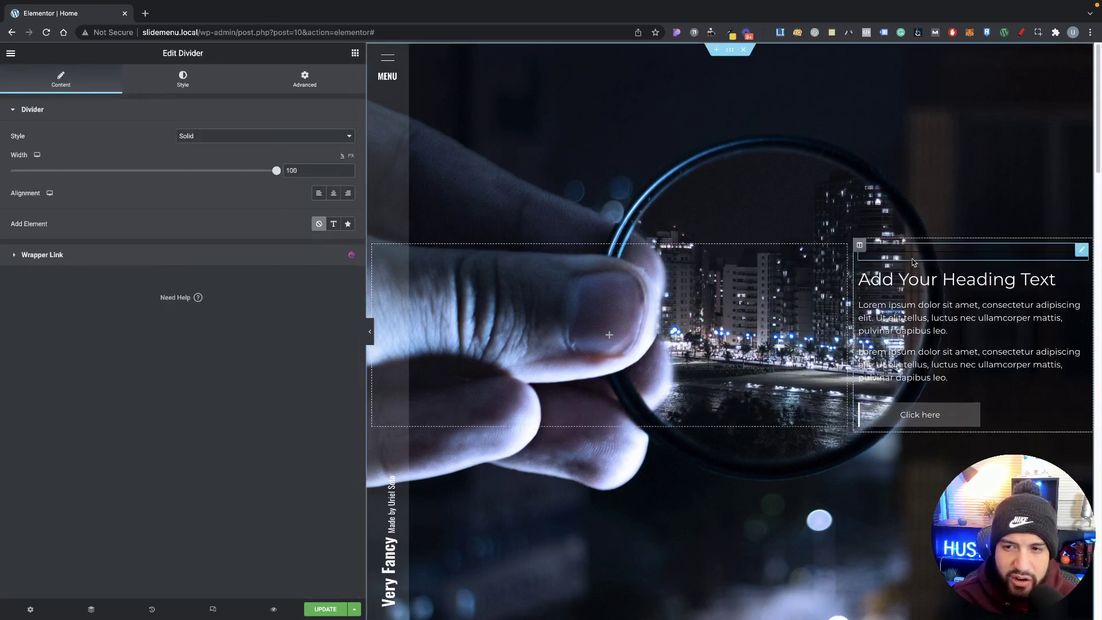
pyautogui.click(196, 86)
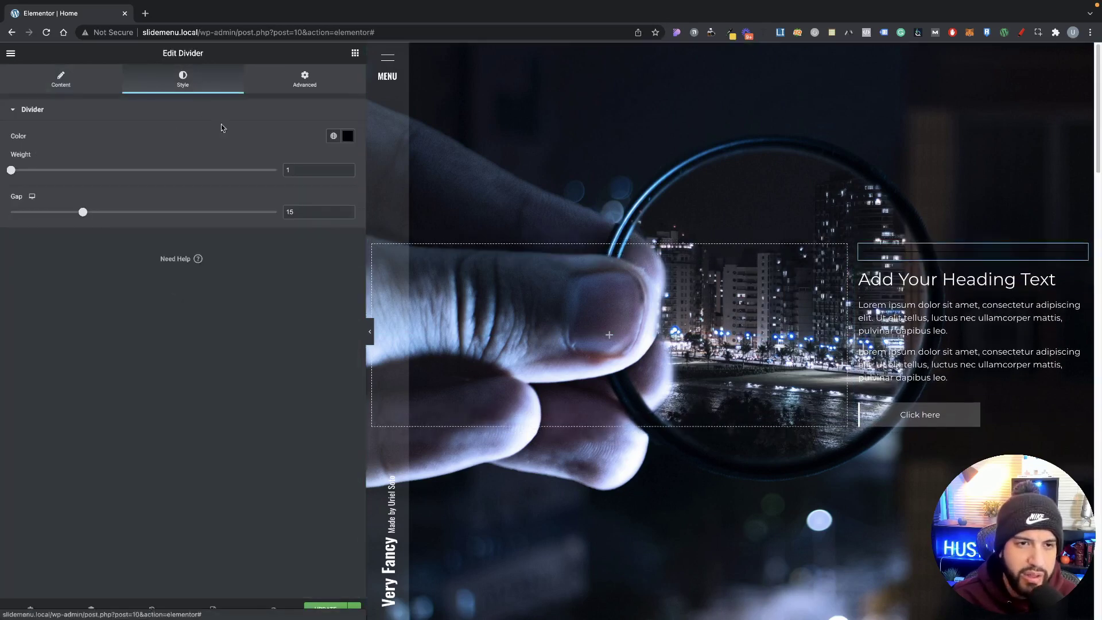
pyautogui.click(348, 138)
pyautogui.click(225, 176)
pyautogui.click(179, 134)
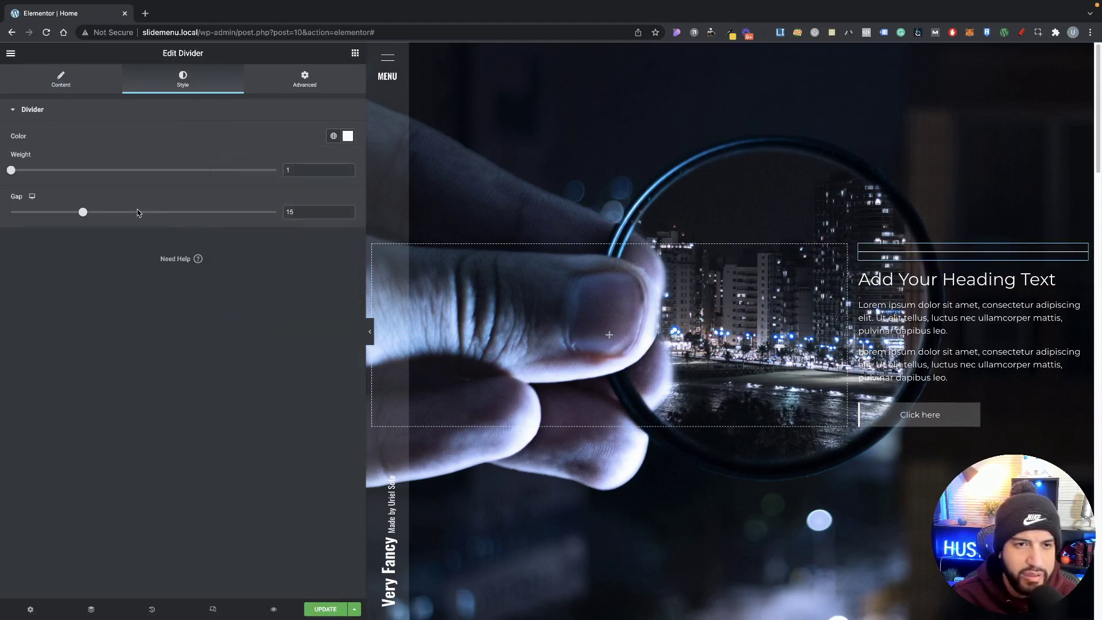
# - Adjust the divider's weight and gap, settling on weight 2 and gap 11
pyautogui.doubleClick(289, 170)
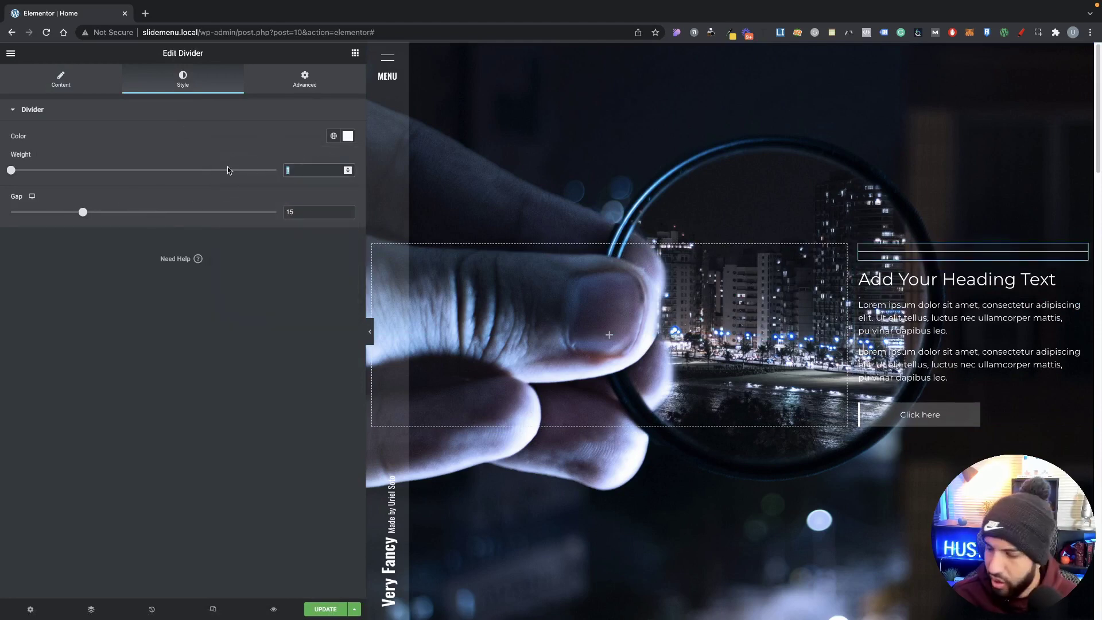
pyautogui.write('2')
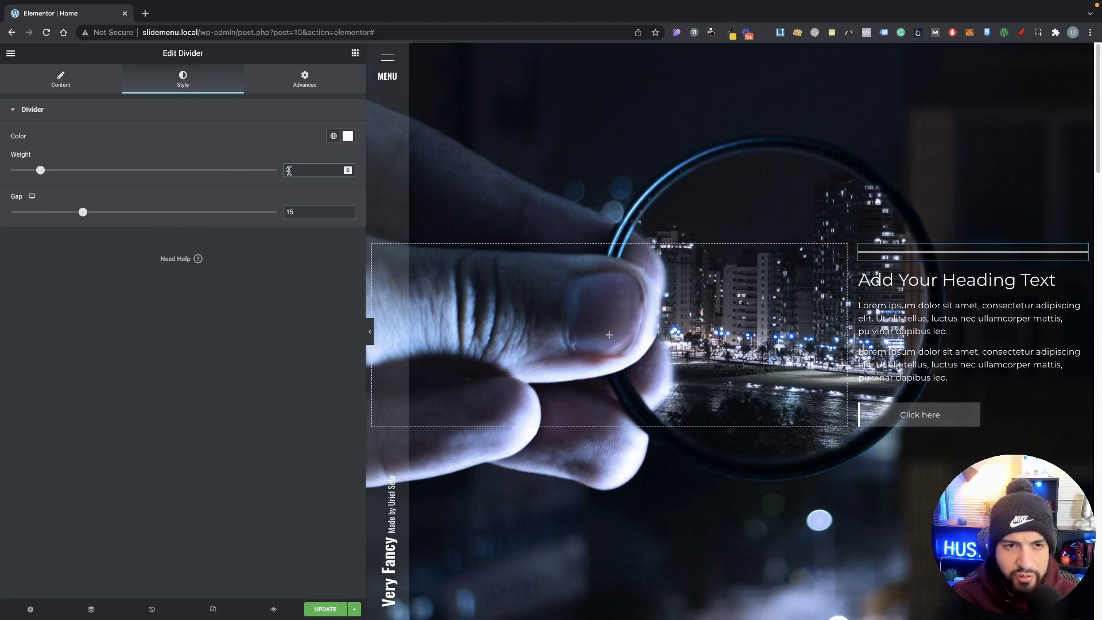
pyautogui.press('BackSpace')
pyautogui.write('3')
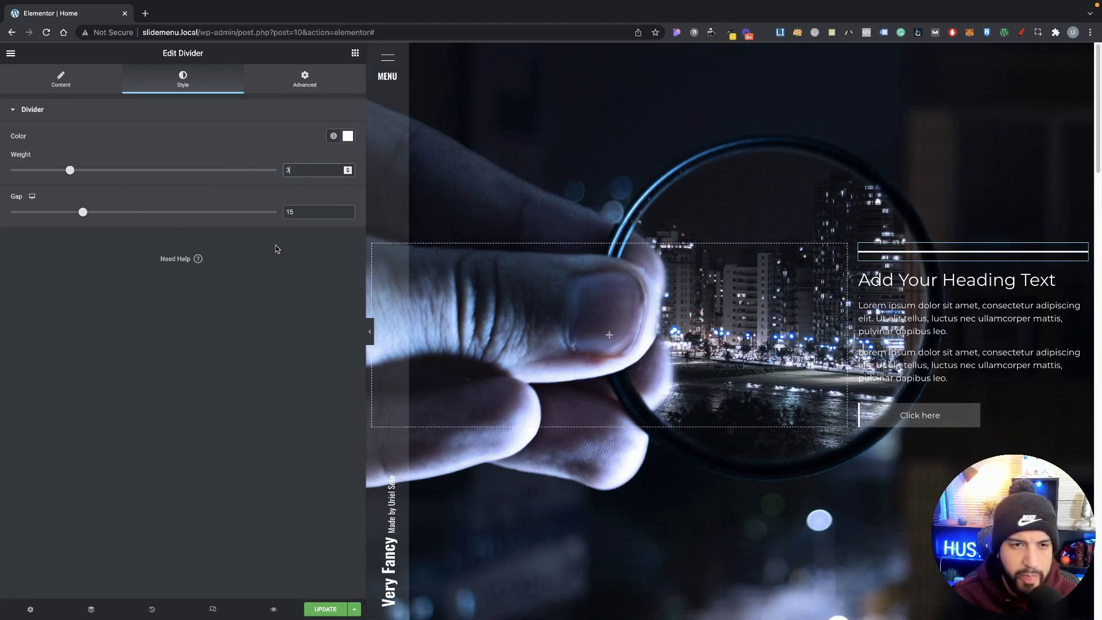
pyautogui.moveTo(83, 212); pyautogui.dragTo(61, 199)
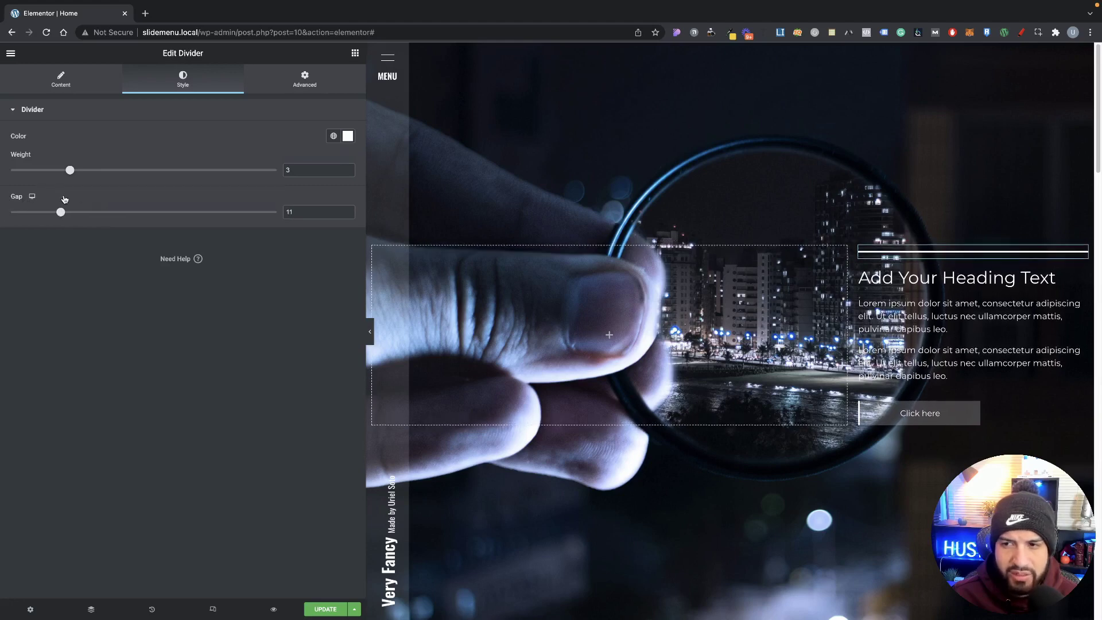
pyautogui.doubleClick(305, 167)
pyautogui.write('1')
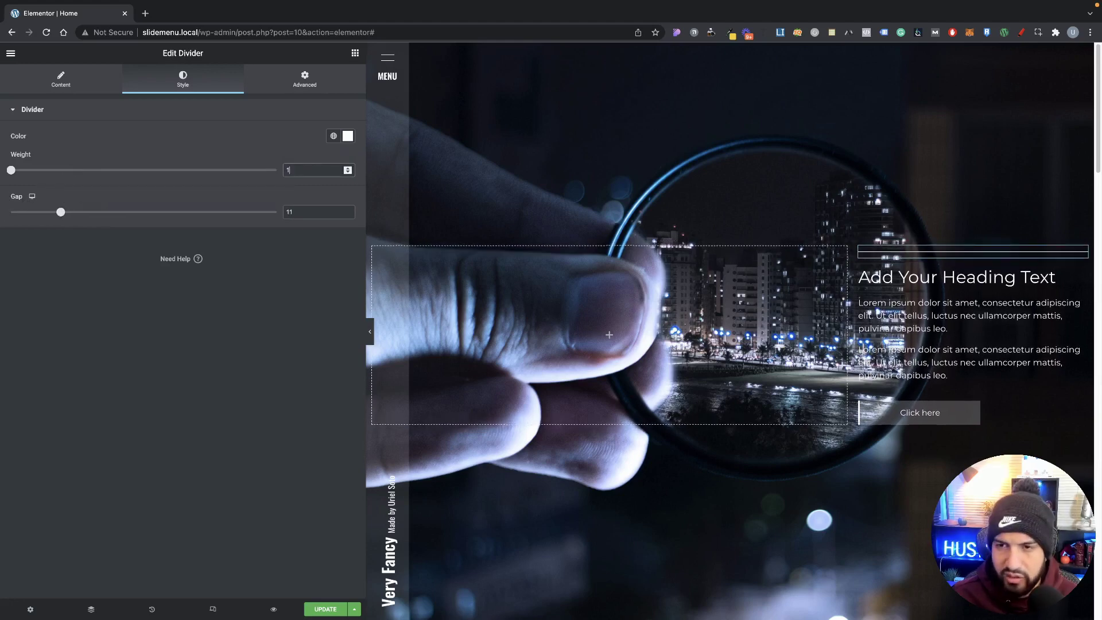
pyautogui.write('2')
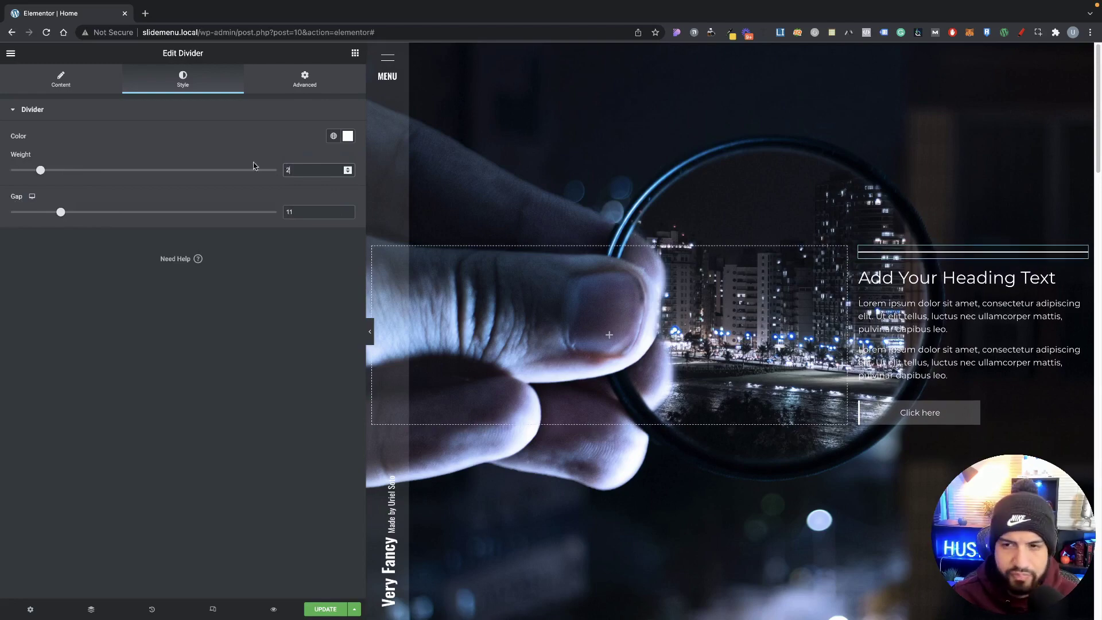
# - Collapse the editor panel to view the divider on the full page, then restore it
pyautogui.click(370, 332)
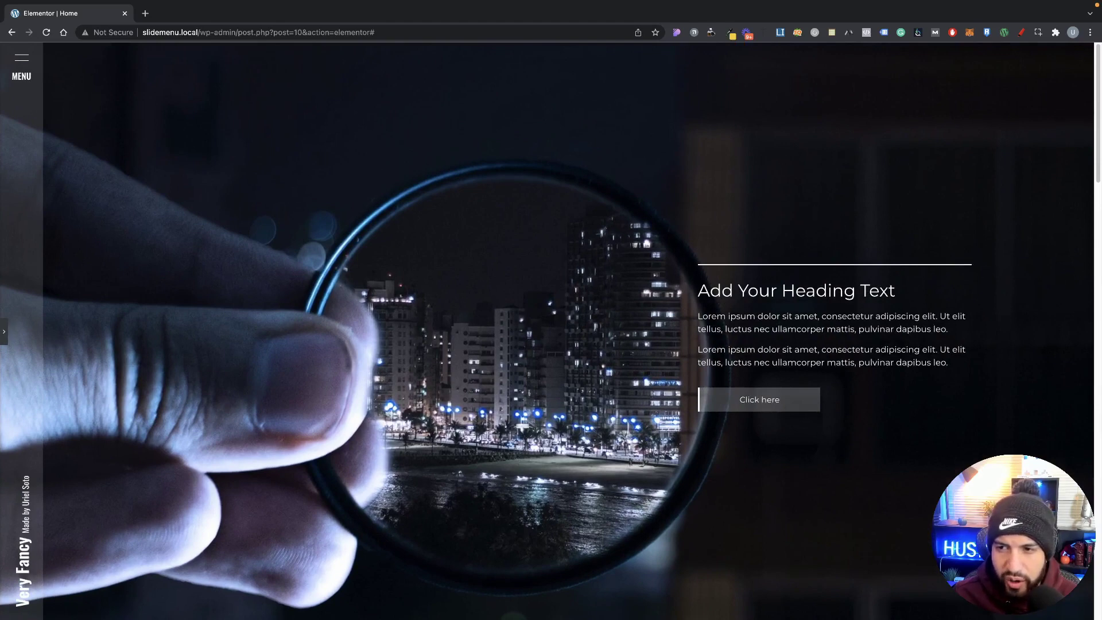
pyautogui.click(4, 331)
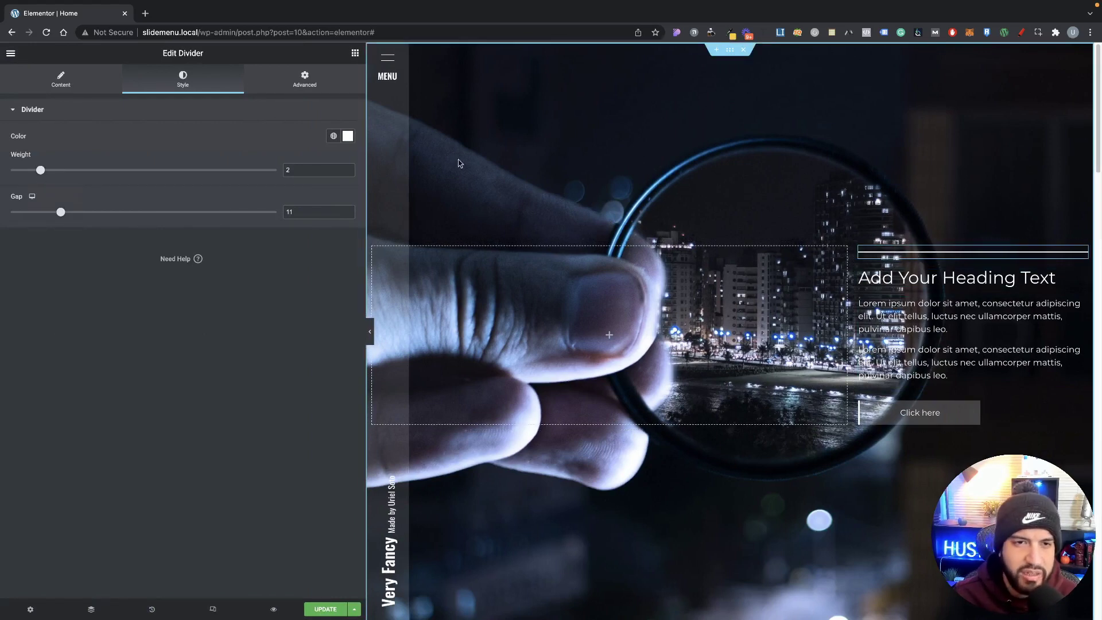
# - Set the divider's Transform Scale to 2 and preview the wider white line
pyautogui.click(305, 87)
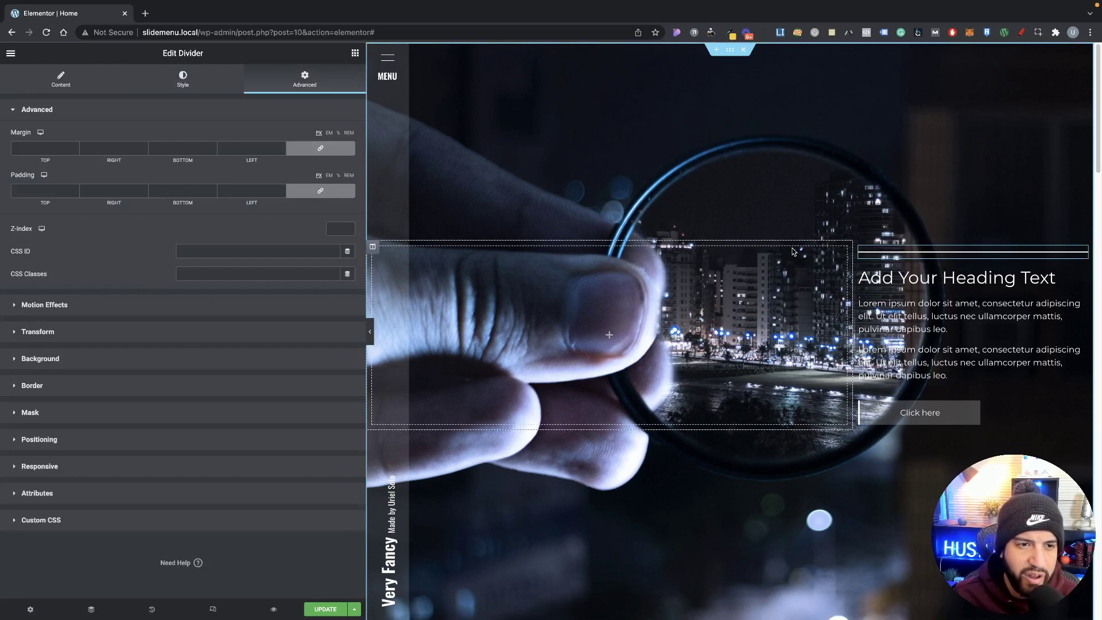
pyautogui.click(113, 336)
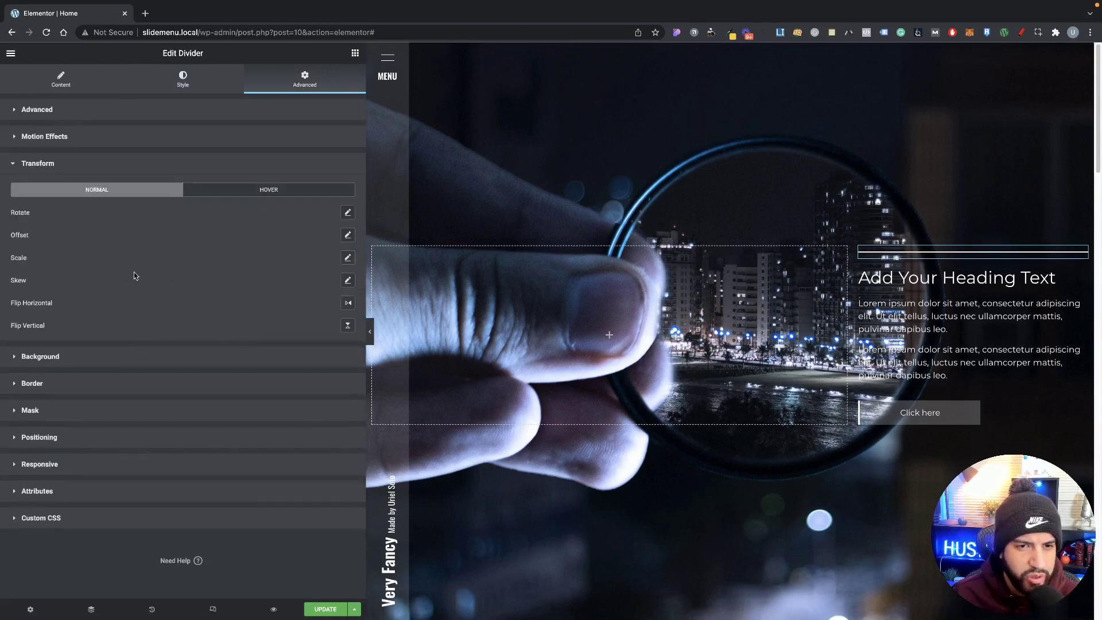
pyautogui.click(348, 259)
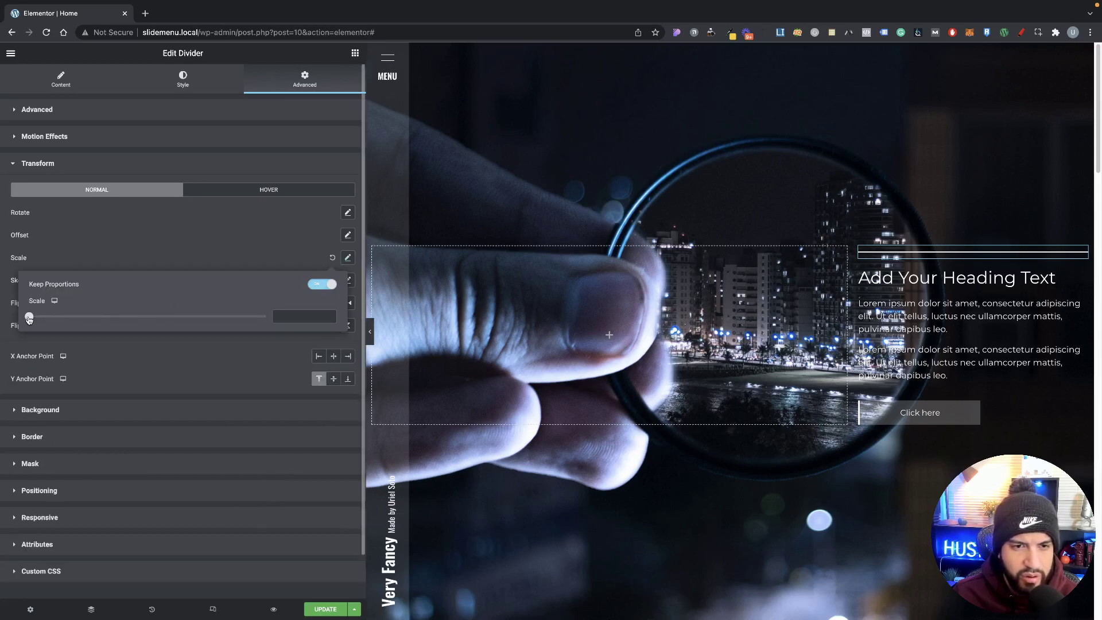
pyautogui.moveTo(28, 318); pyautogui.dragTo(266, 317)
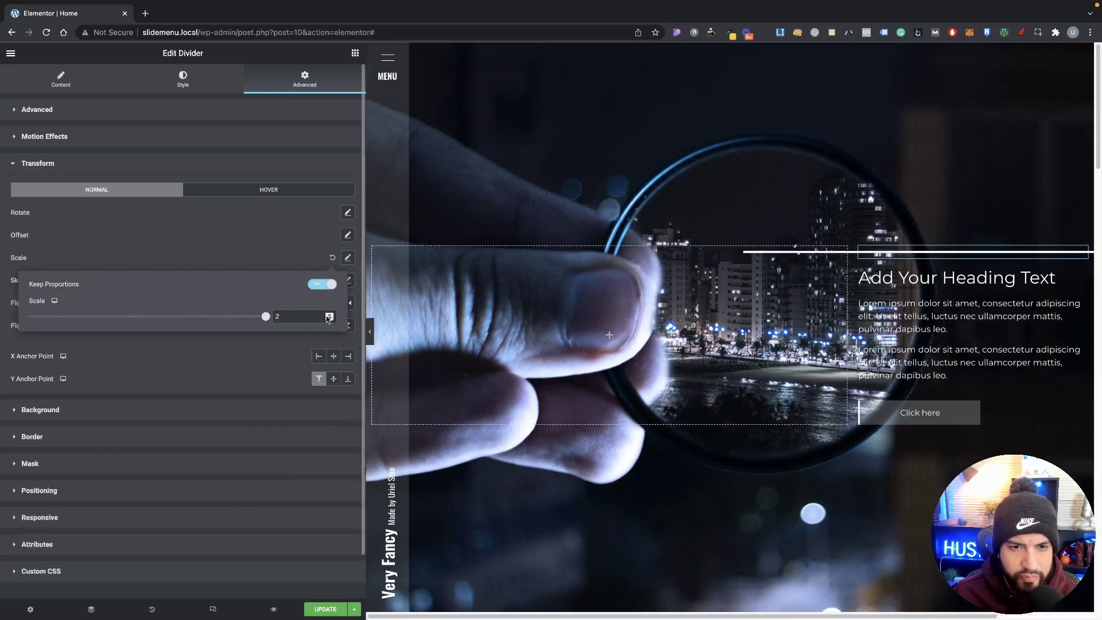
pyautogui.click(353, 320)
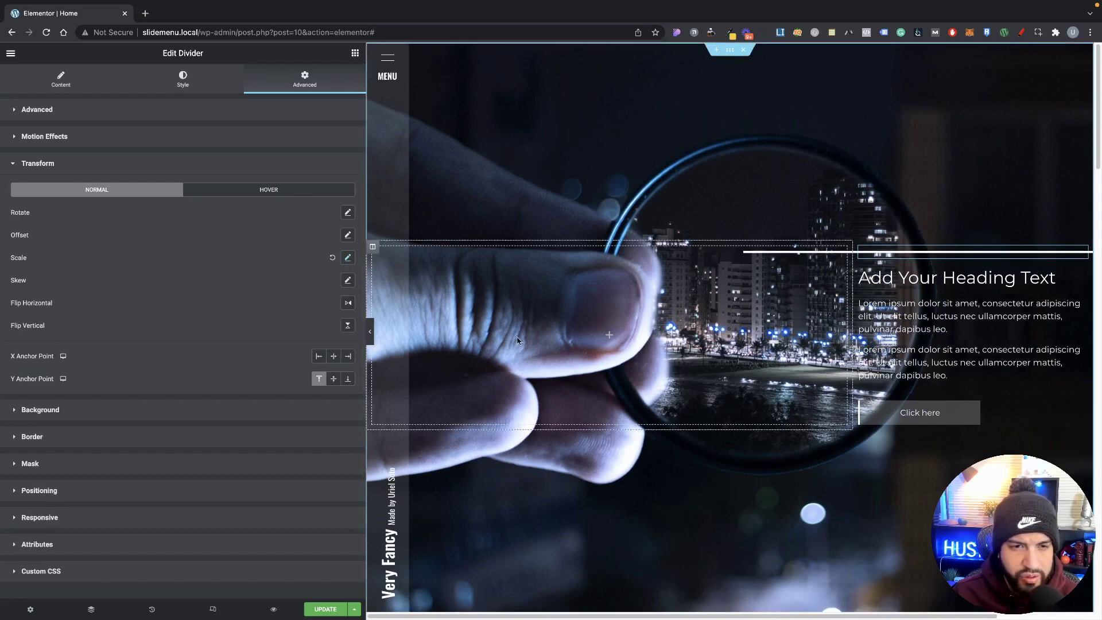
pyautogui.click(371, 335)
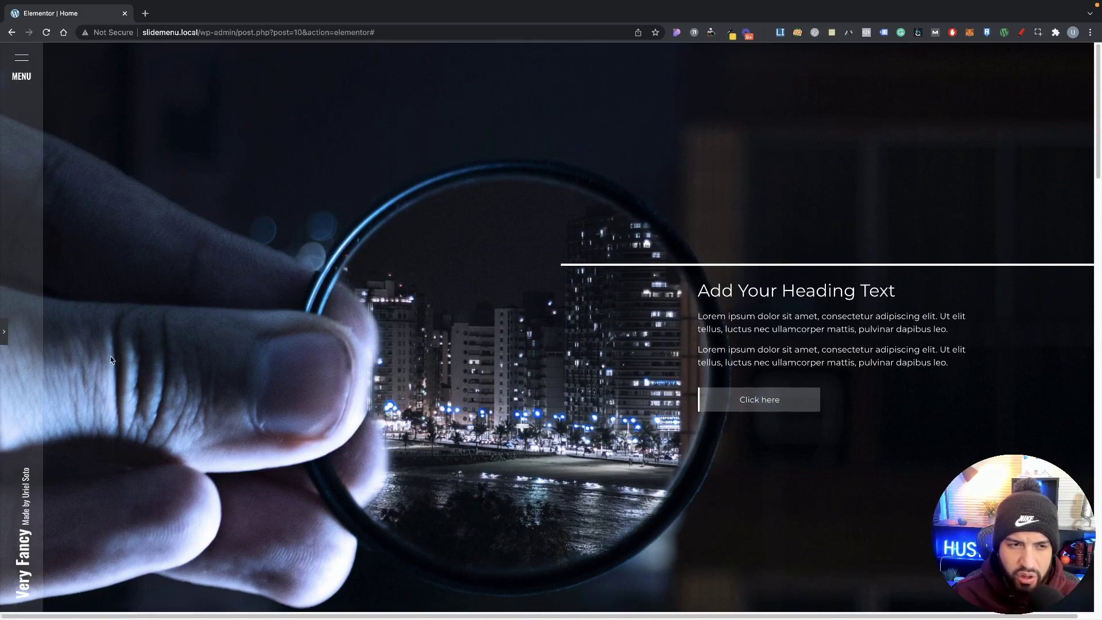
# - Set the divider's Transform anchor points to X Left and Y Center, then check the layout
pyautogui.click(4, 332)
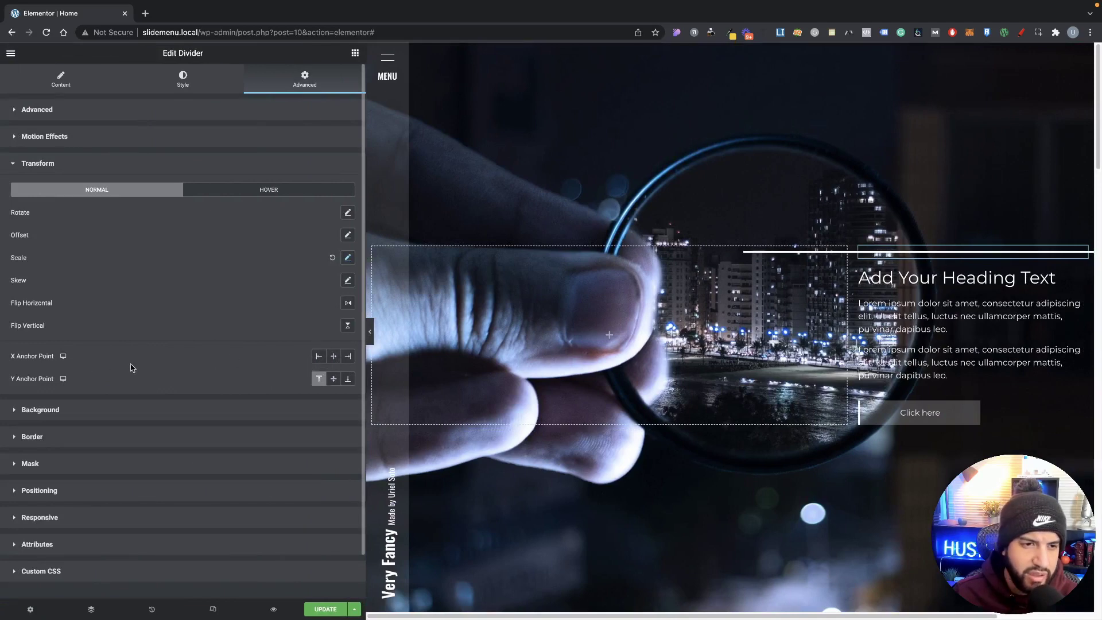
pyautogui.click(319, 357)
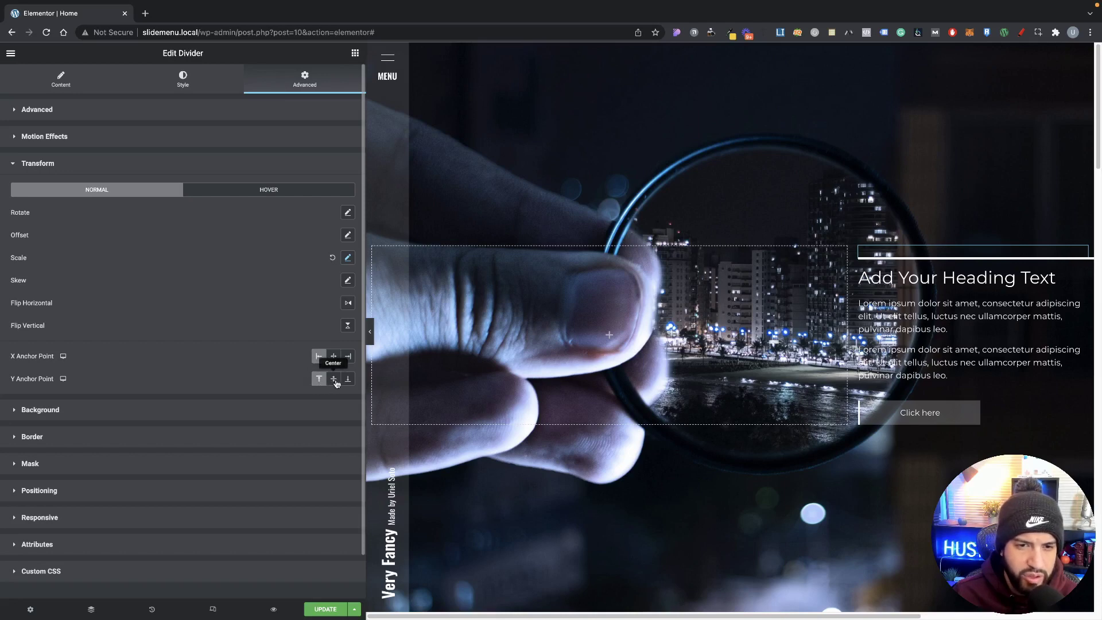
pyautogui.click(334, 380)
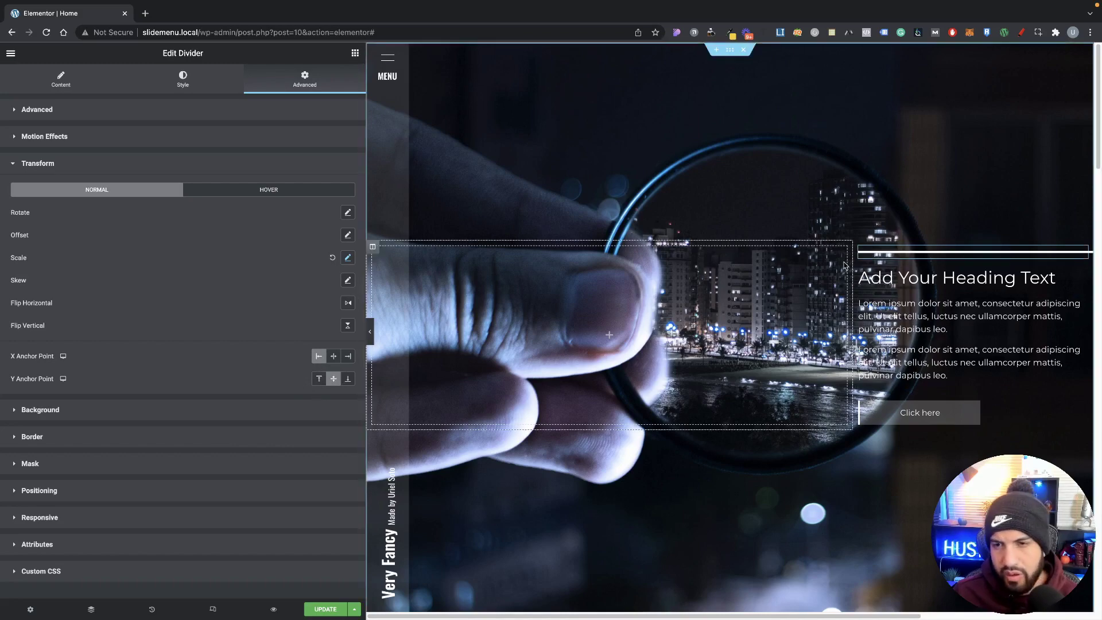
pyautogui.click(370, 339)
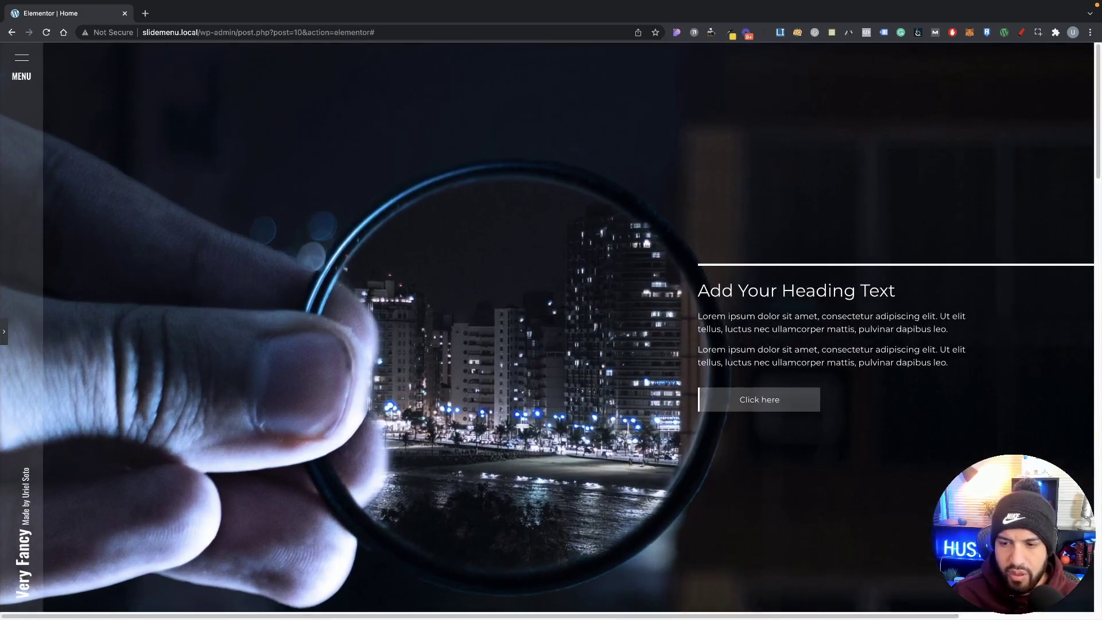
pyautogui.moveTo(883, 617); pyautogui.dragTo(1089, 613)
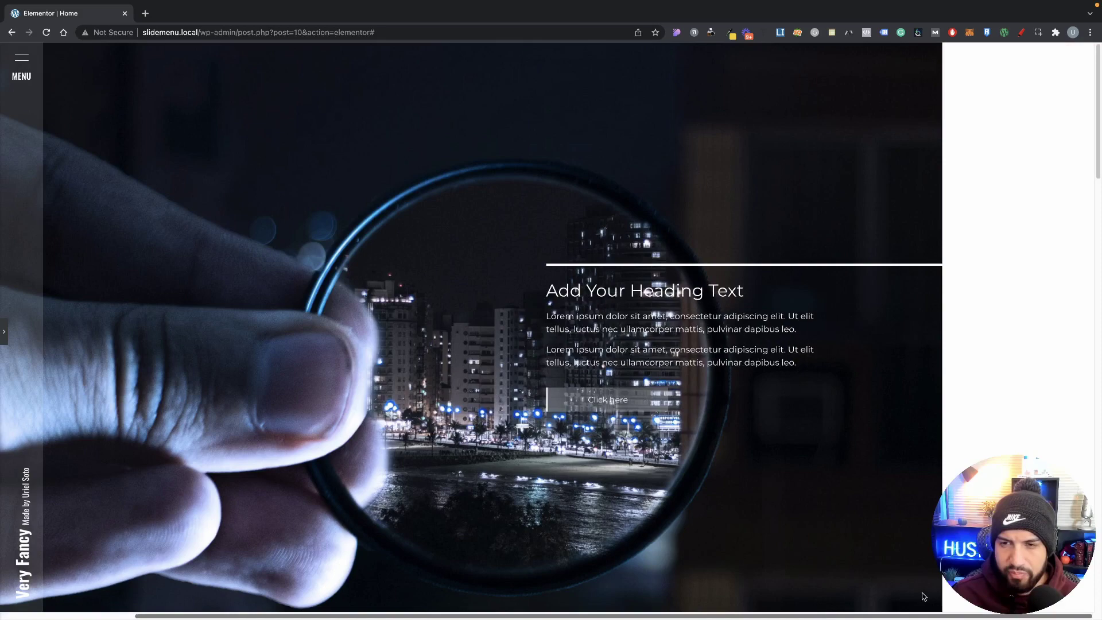
# - Set the hero section's Overflow to Hidden, save with Update, and open Preview Changes
pyautogui.click(4, 343)
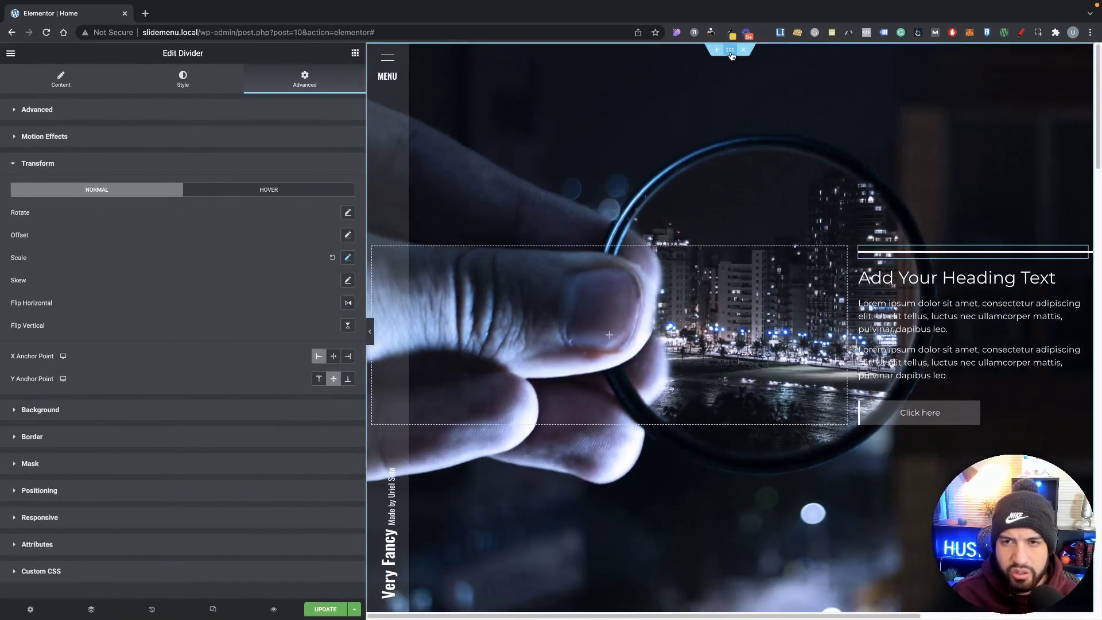
pyautogui.click(732, 55)
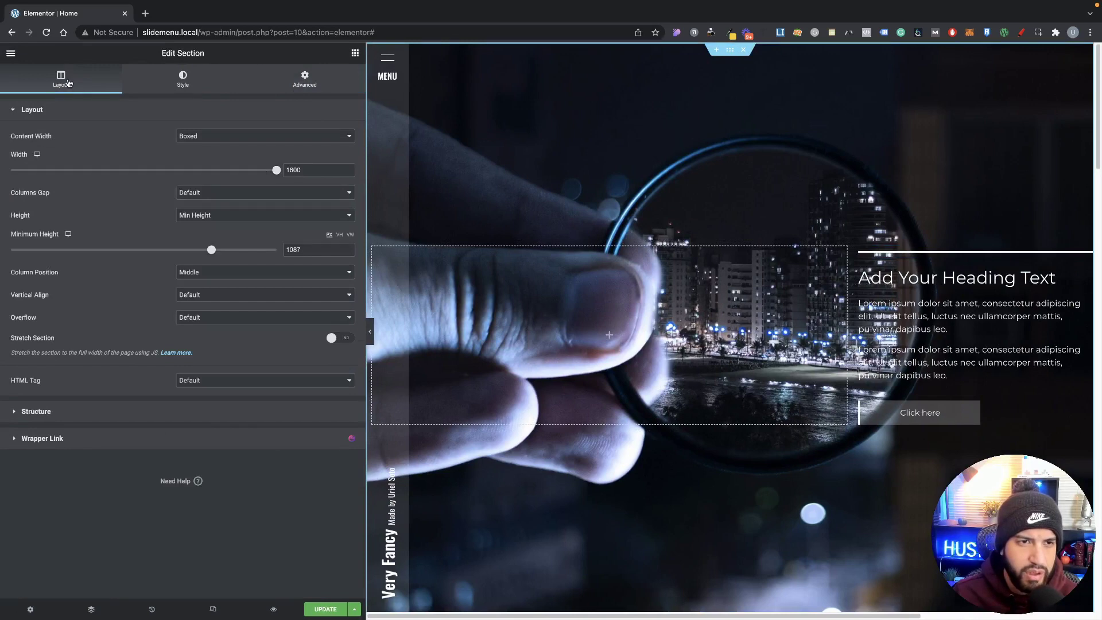
pyautogui.click(193, 321)
pyautogui.click(198, 329)
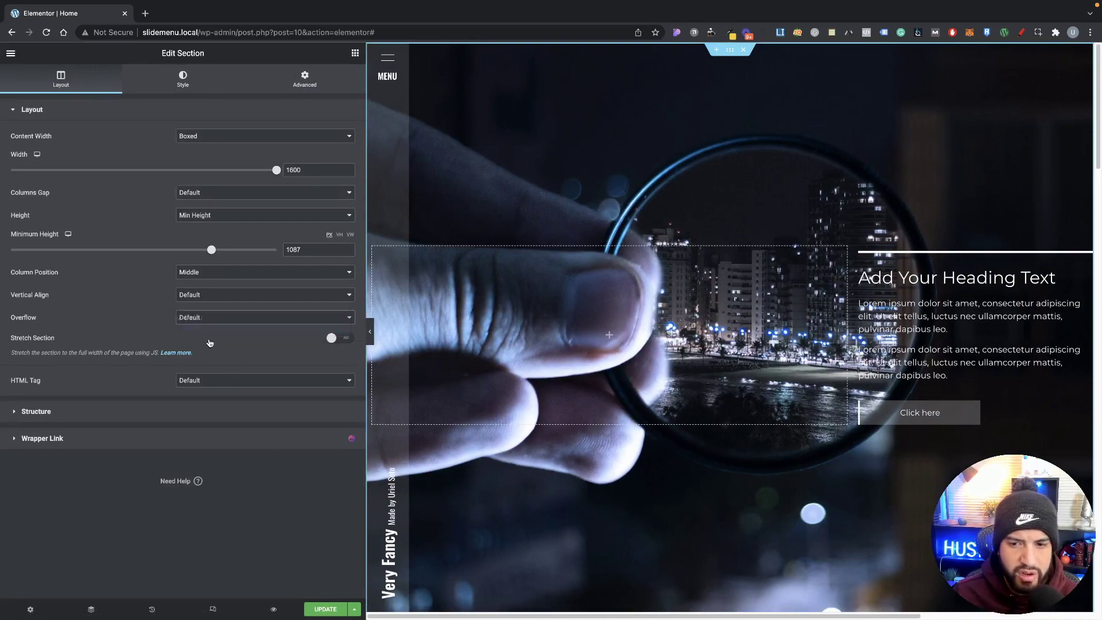
pyautogui.click(326, 607)
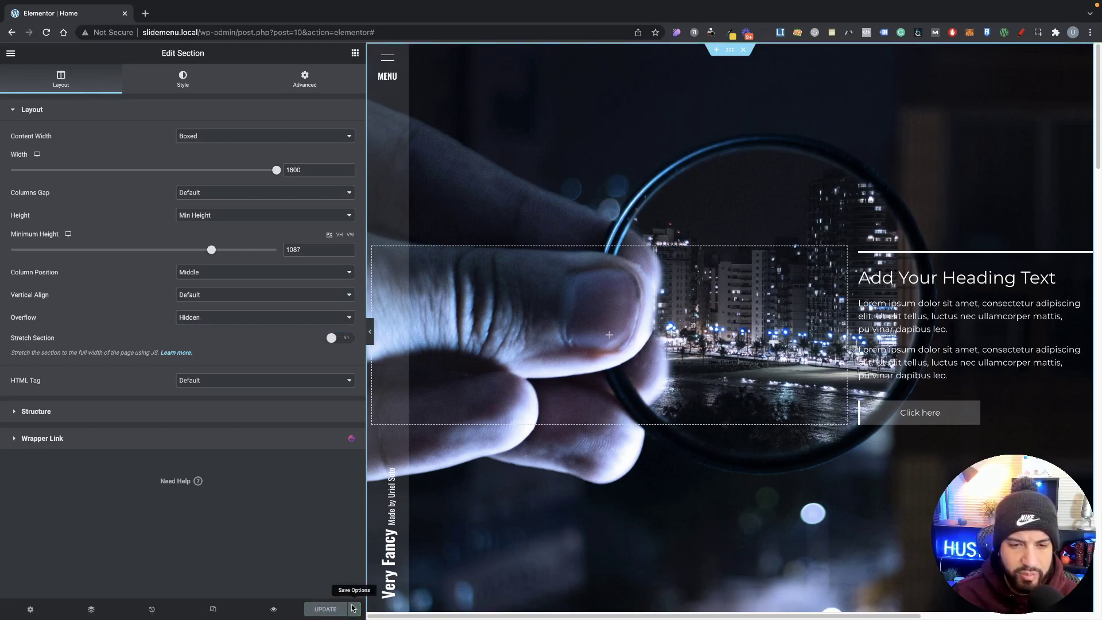
pyautogui.click(273, 609)
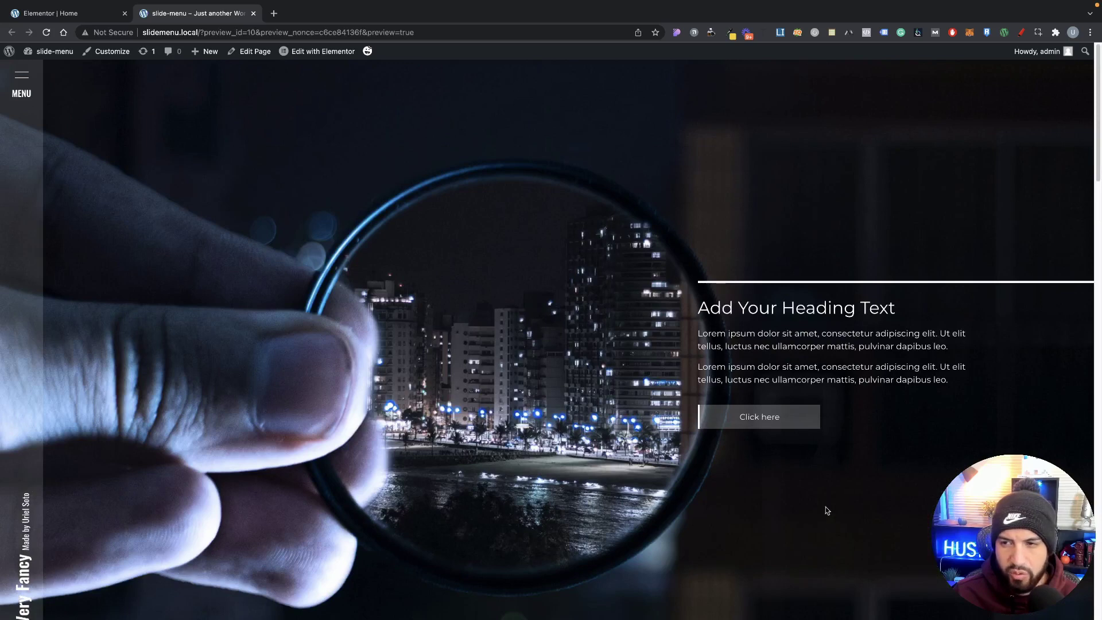
# - Review the saved hero with its white line in the preview tab, then return to the editor
pyautogui.moveTo(763, 508); pyautogui.dragTo(788, 300)
pyautogui.click(773, 283)
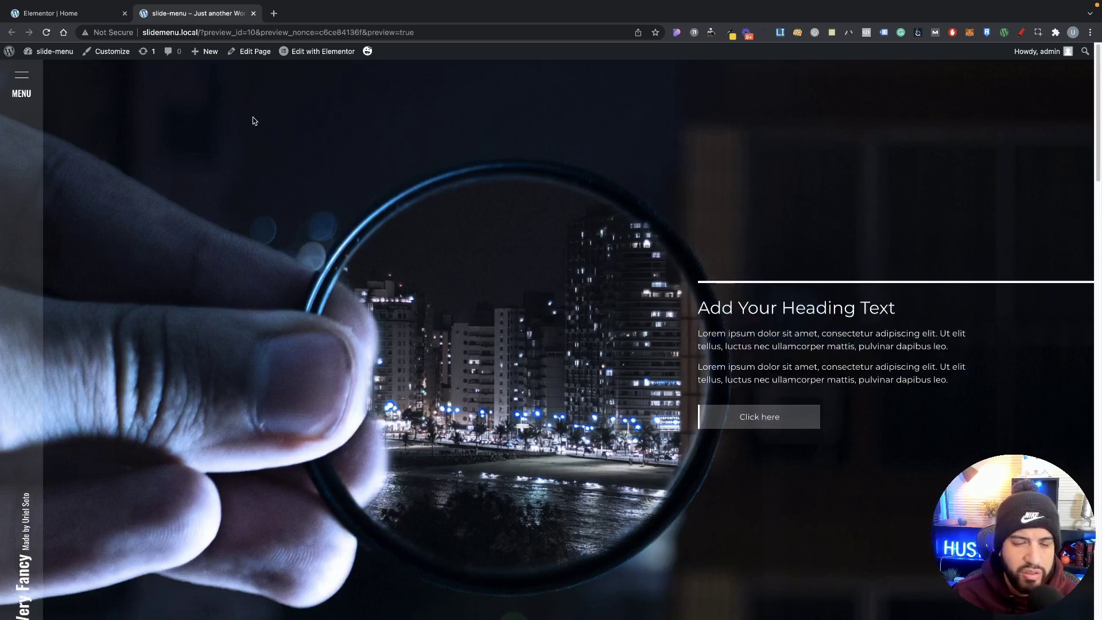
pyautogui.click(77, 15)
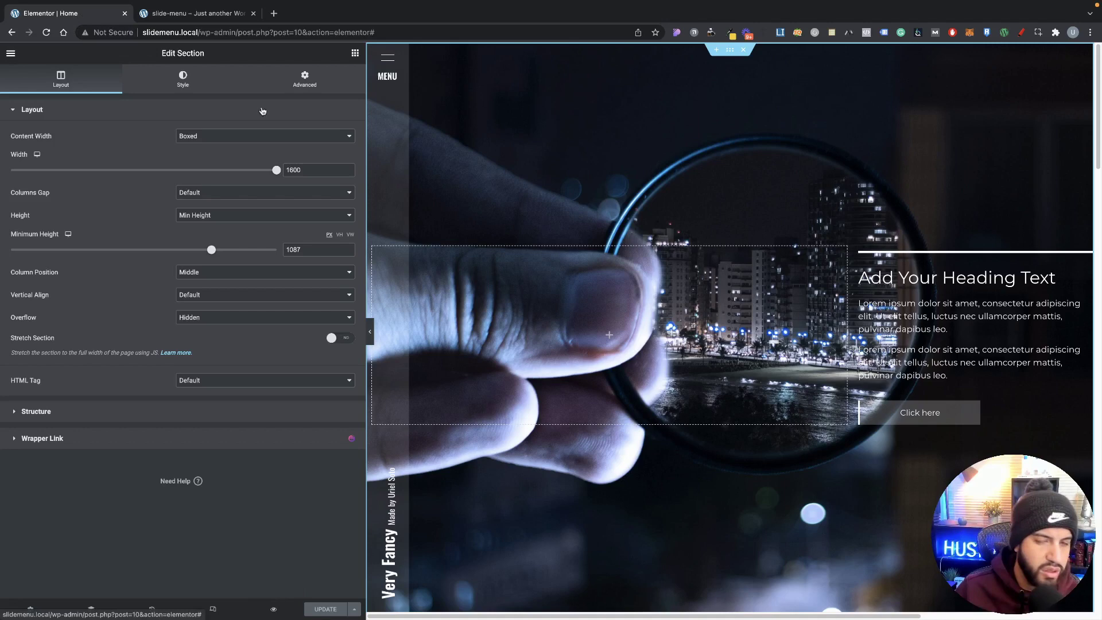
# - Drag a Heading widget into the left hero column and set its text colour to white
pyautogui.click(305, 79)
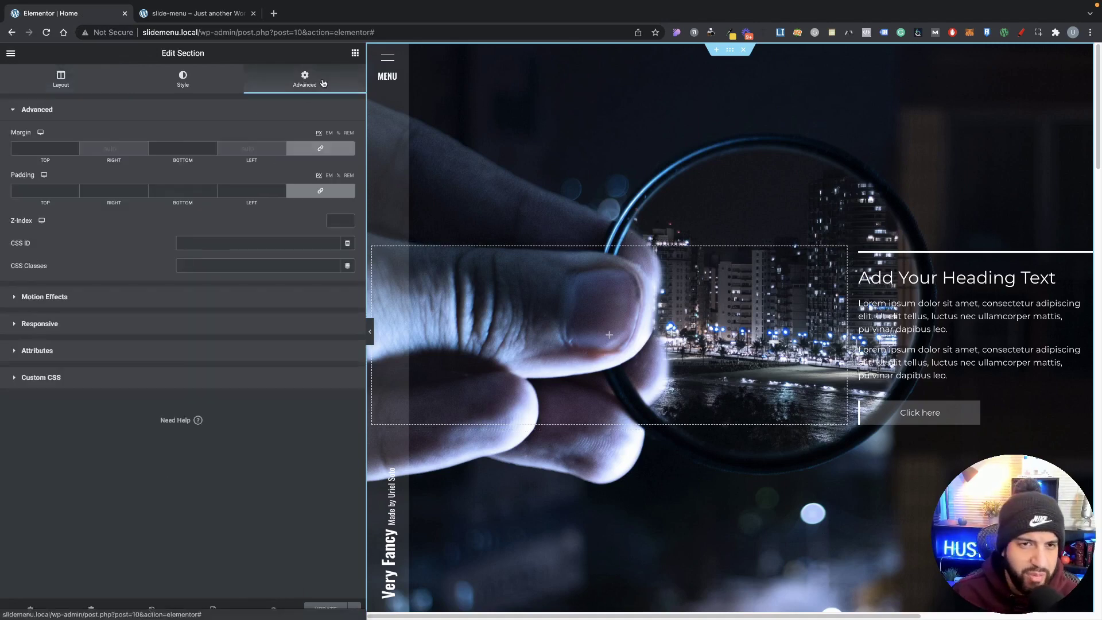
pyautogui.click(355, 53)
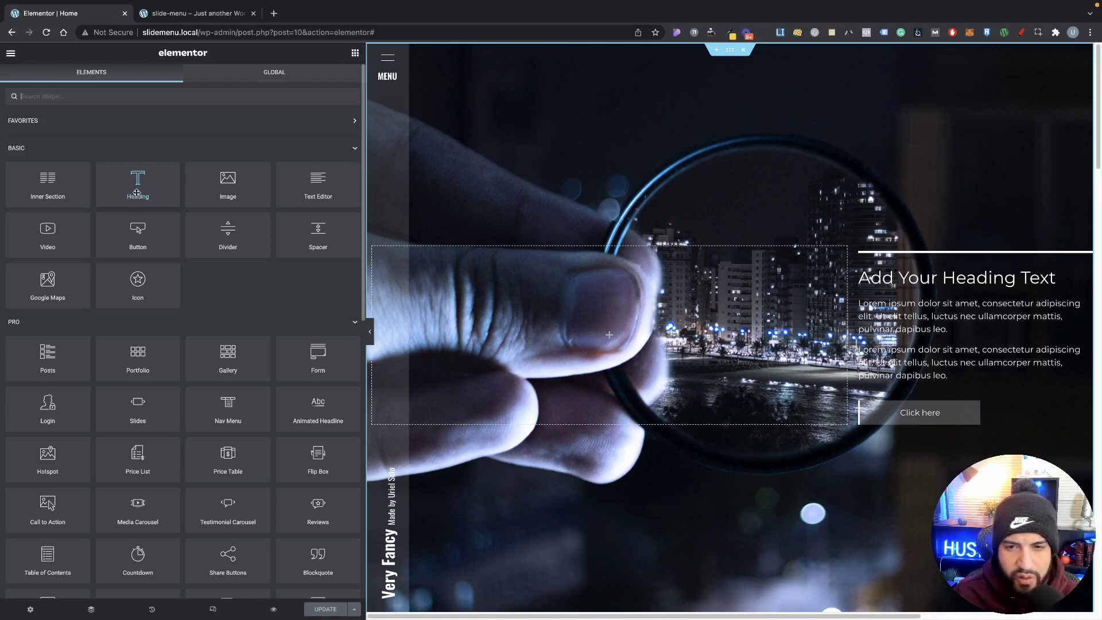
pyautogui.moveTo(137, 193); pyautogui.dragTo(614, 330)
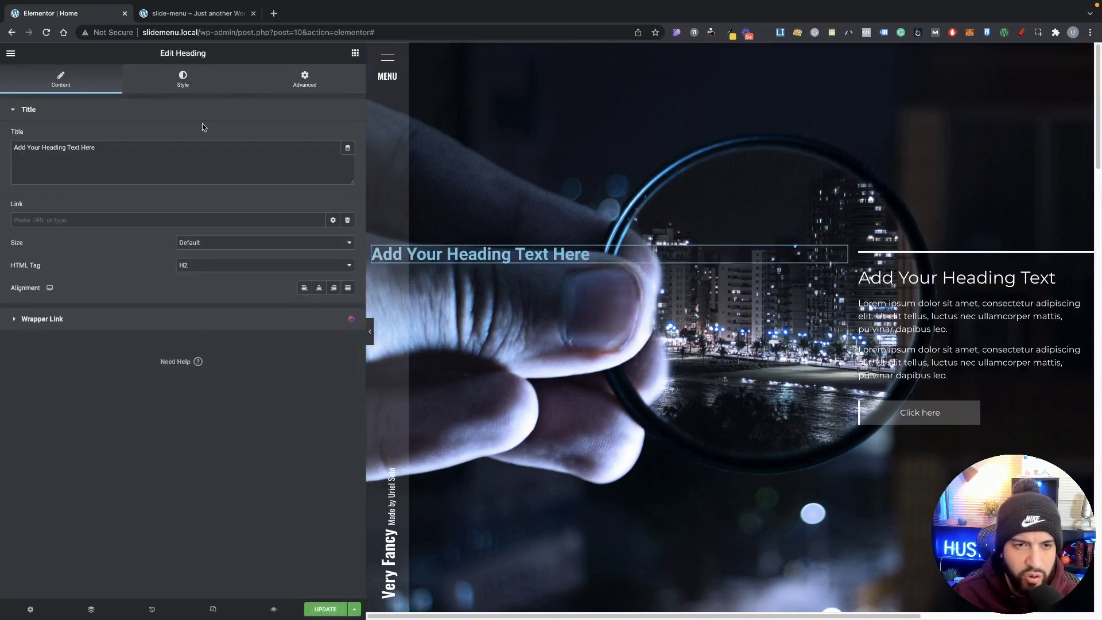
pyautogui.click(182, 79)
pyautogui.click(348, 136)
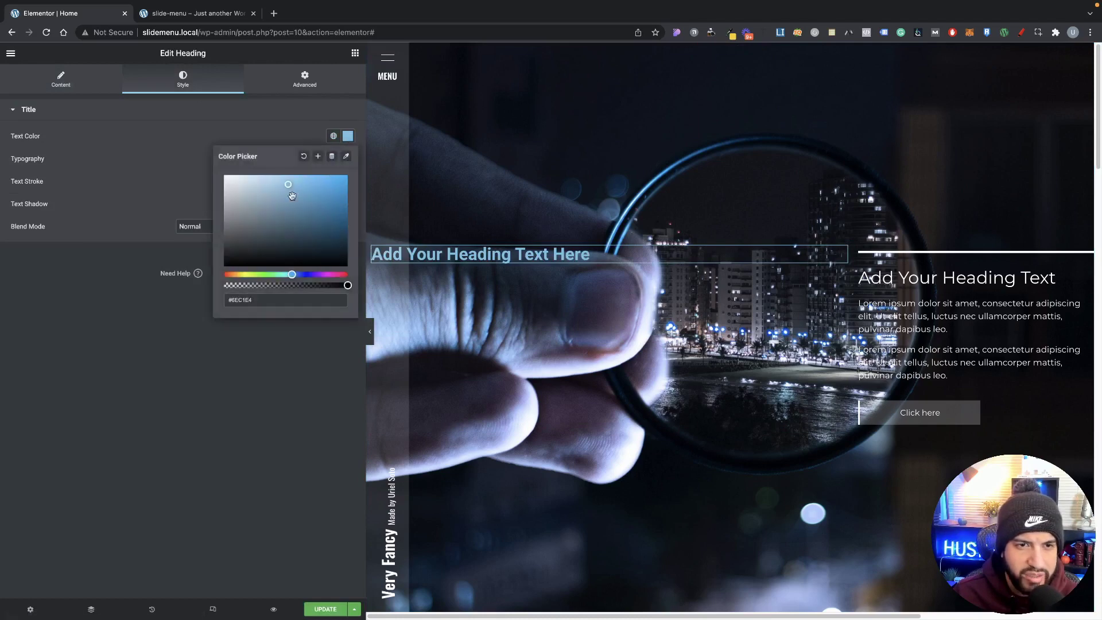
pyautogui.click(195, 135)
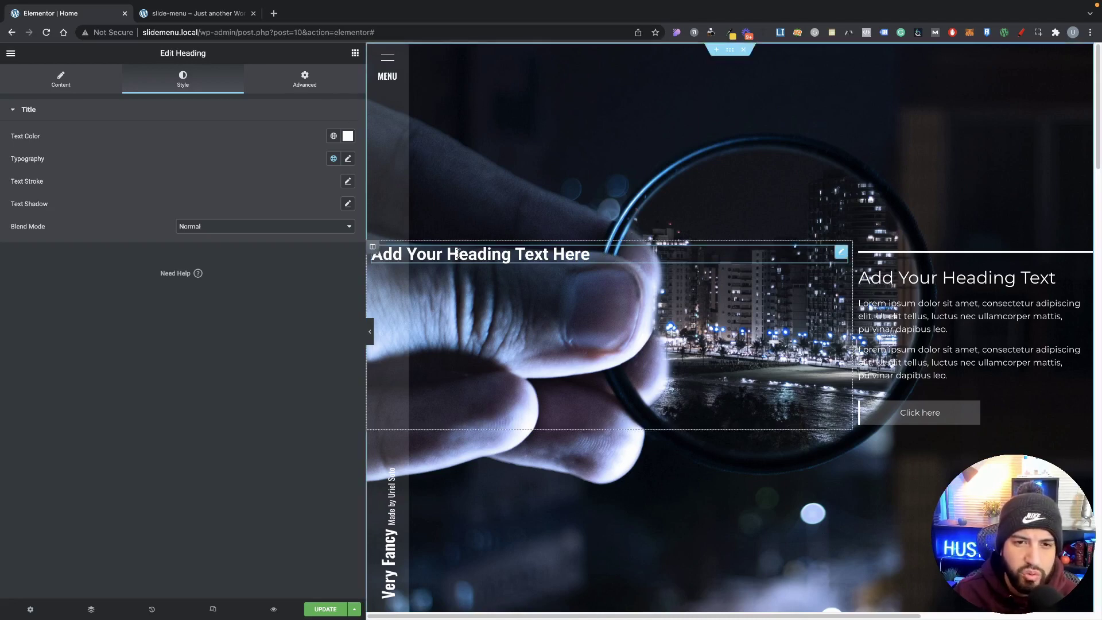
# - Rotate the new heading 90° and give it a Transform Offset X of 246
pyautogui.click(309, 88)
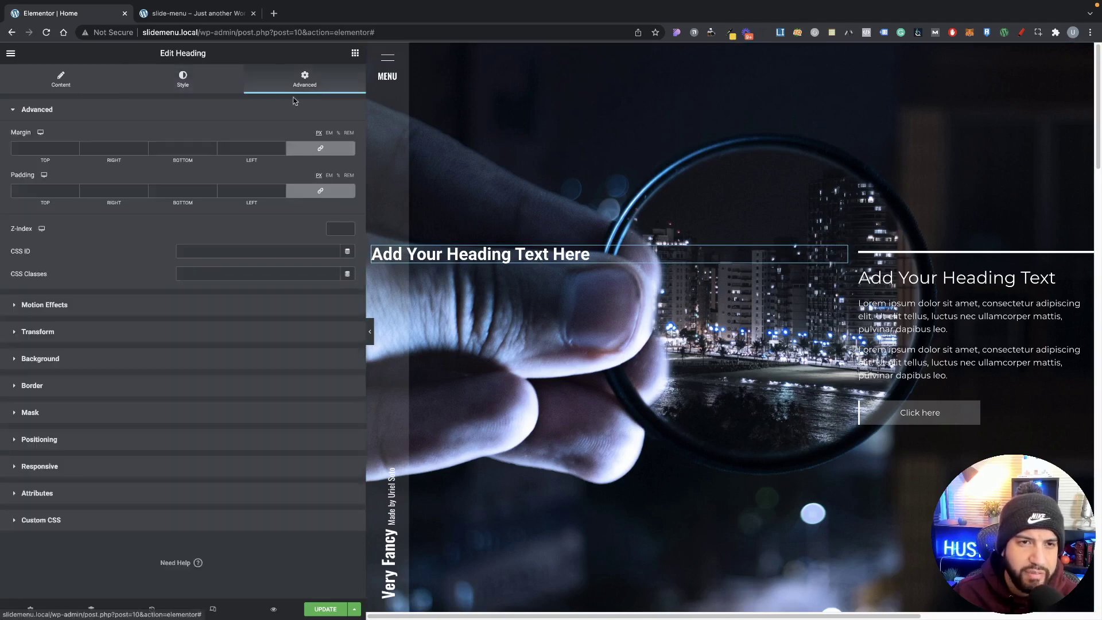
pyautogui.click(63, 333)
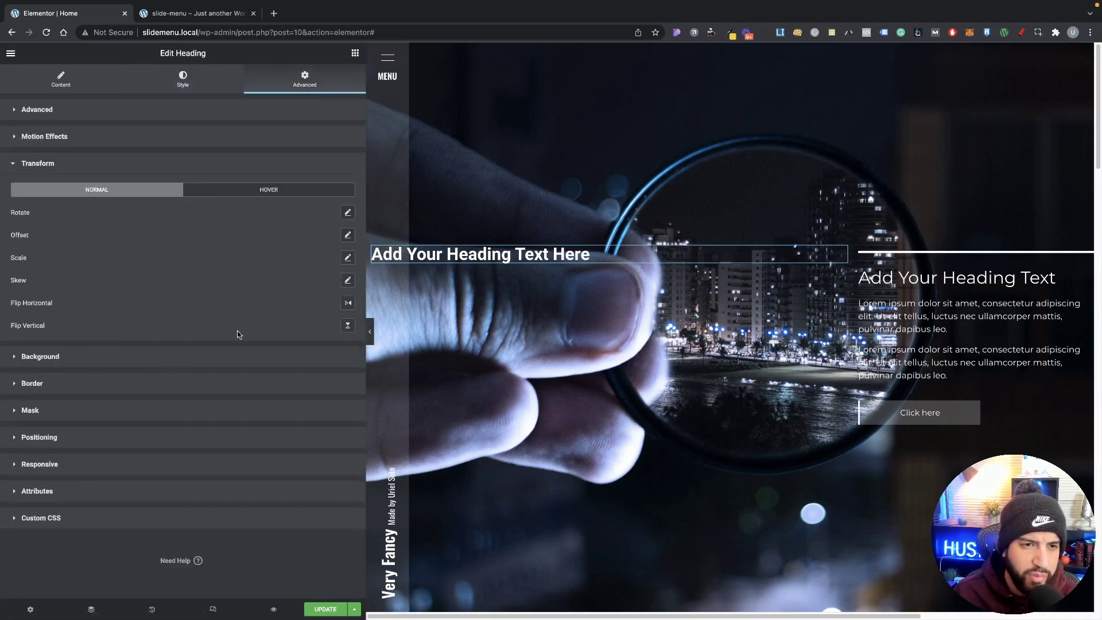
pyautogui.click(347, 214)
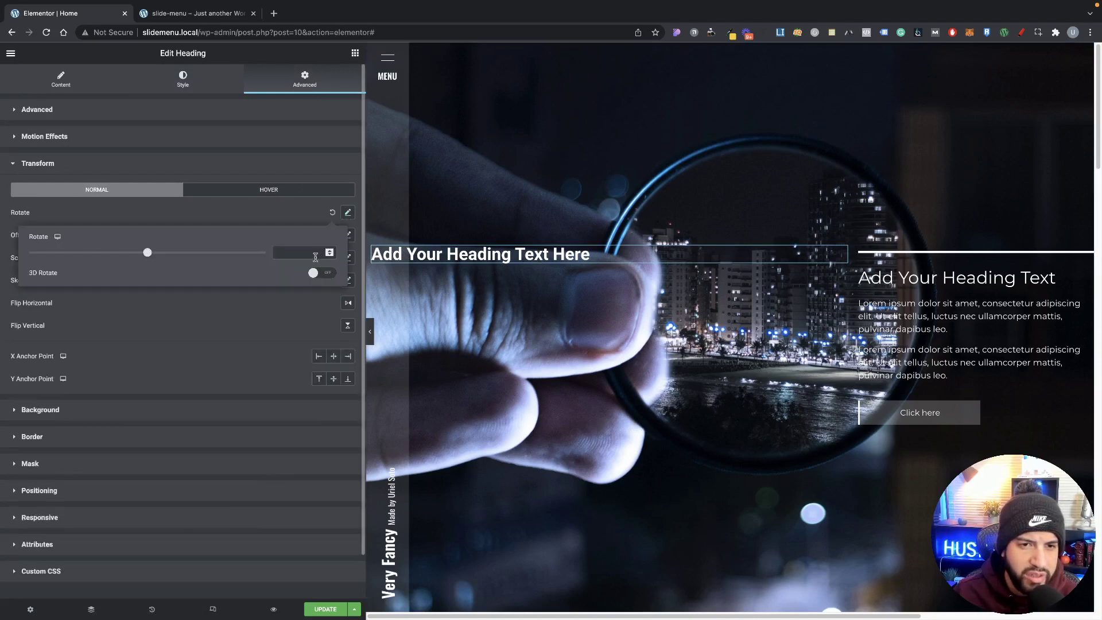
pyautogui.click(304, 253)
pyautogui.write('90')
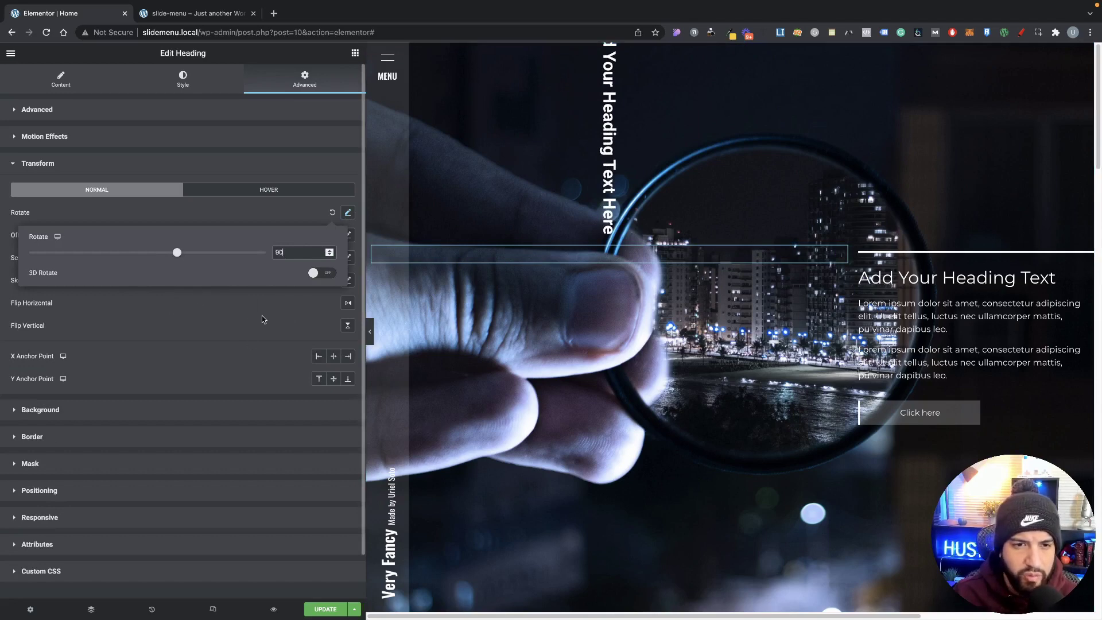
pyautogui.click(63, 290)
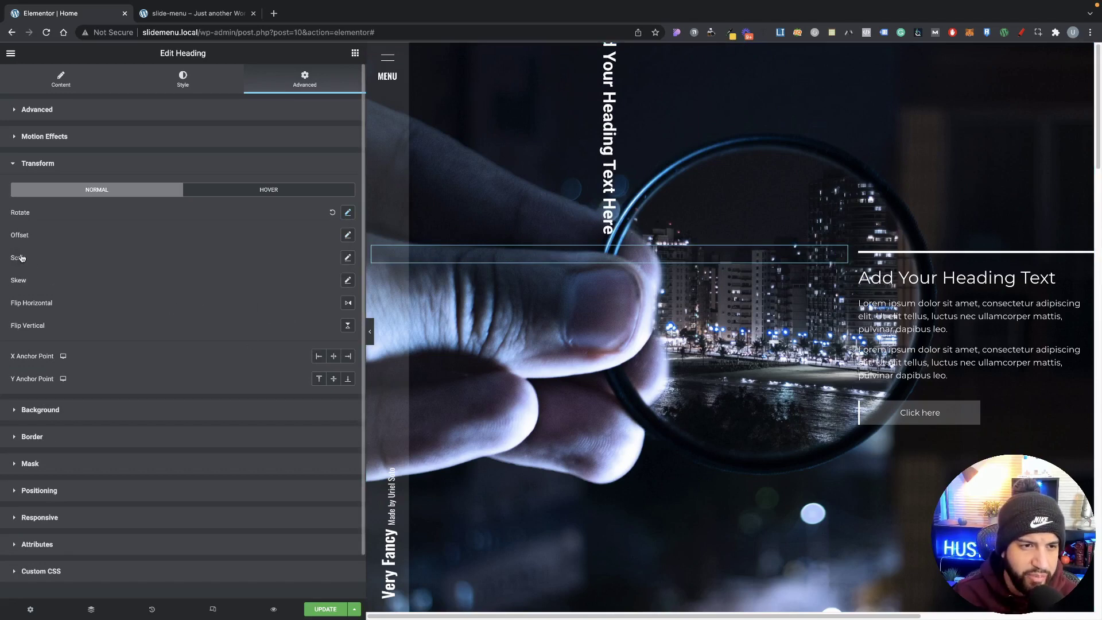
pyautogui.click(348, 236)
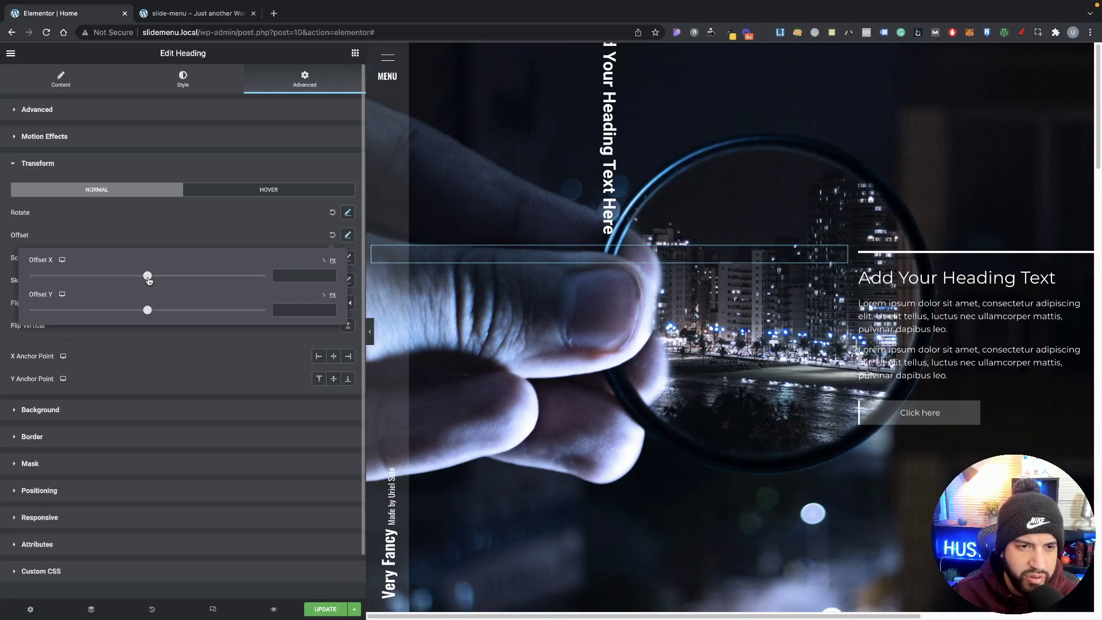
pyautogui.moveTo(148, 280); pyautogui.dragTo(177, 276)
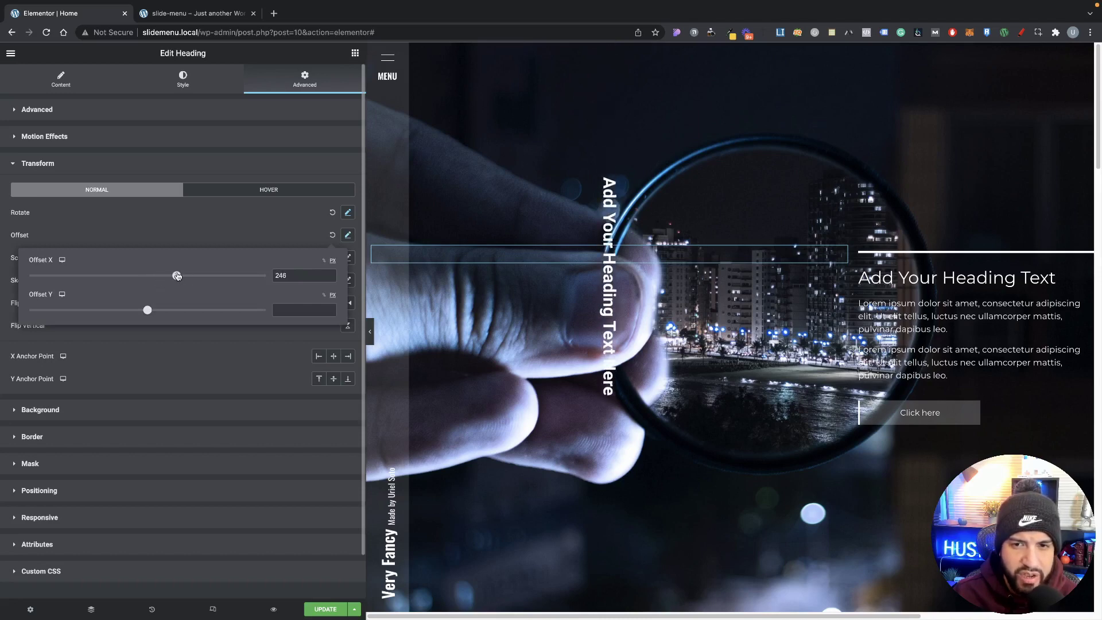
pyautogui.click(201, 223)
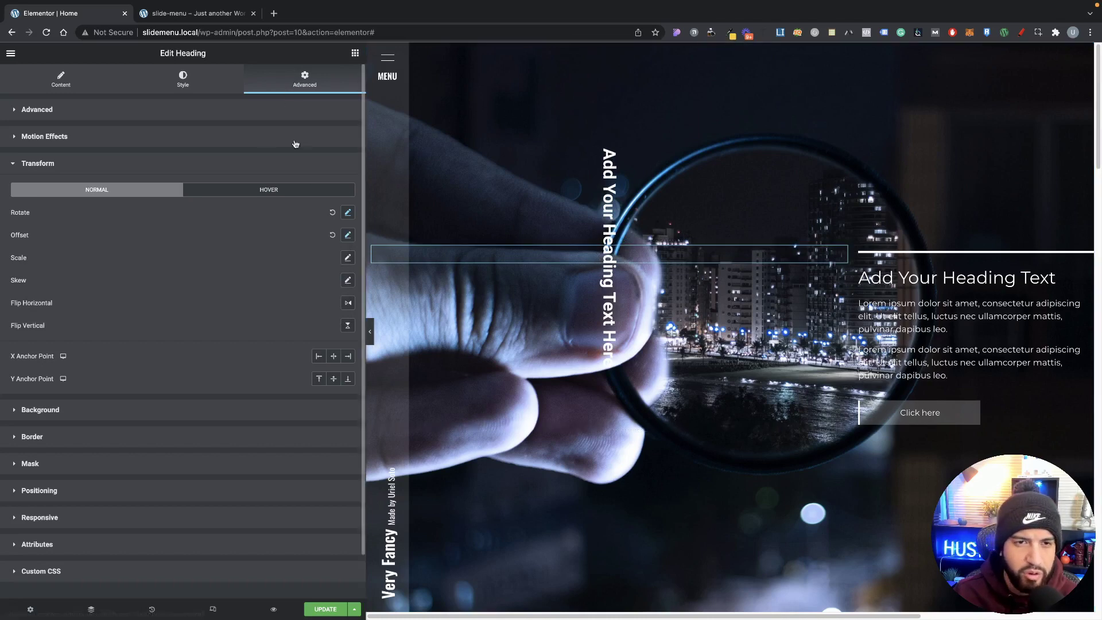
# - Try an Inline width for the heading, then revert it to the Default width
pyautogui.click(85, 491)
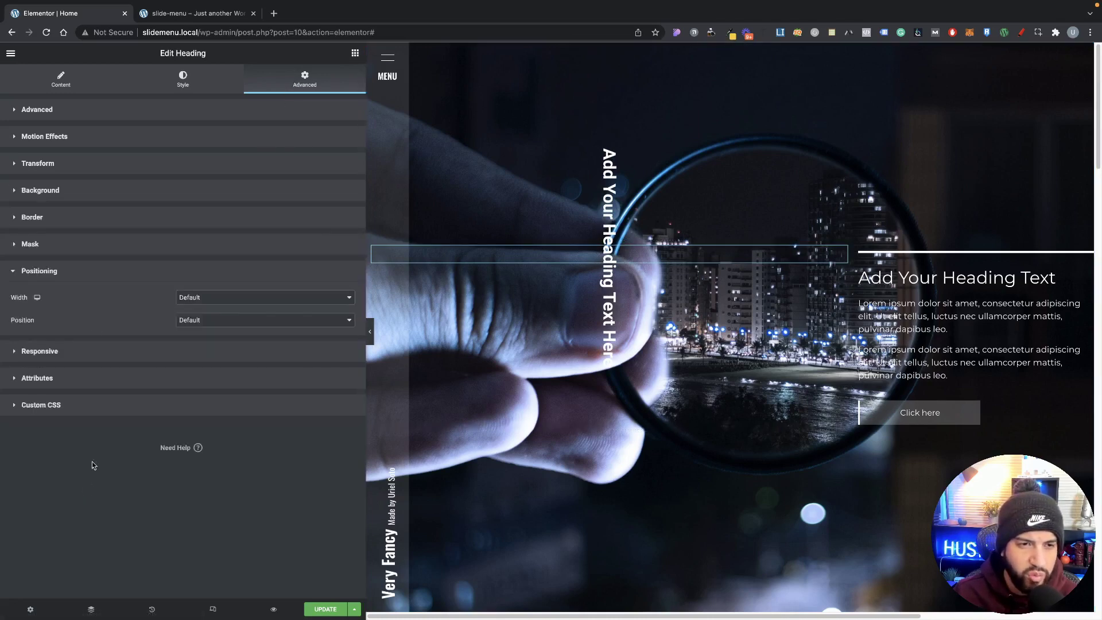
pyautogui.click(213, 297)
pyautogui.click(218, 320)
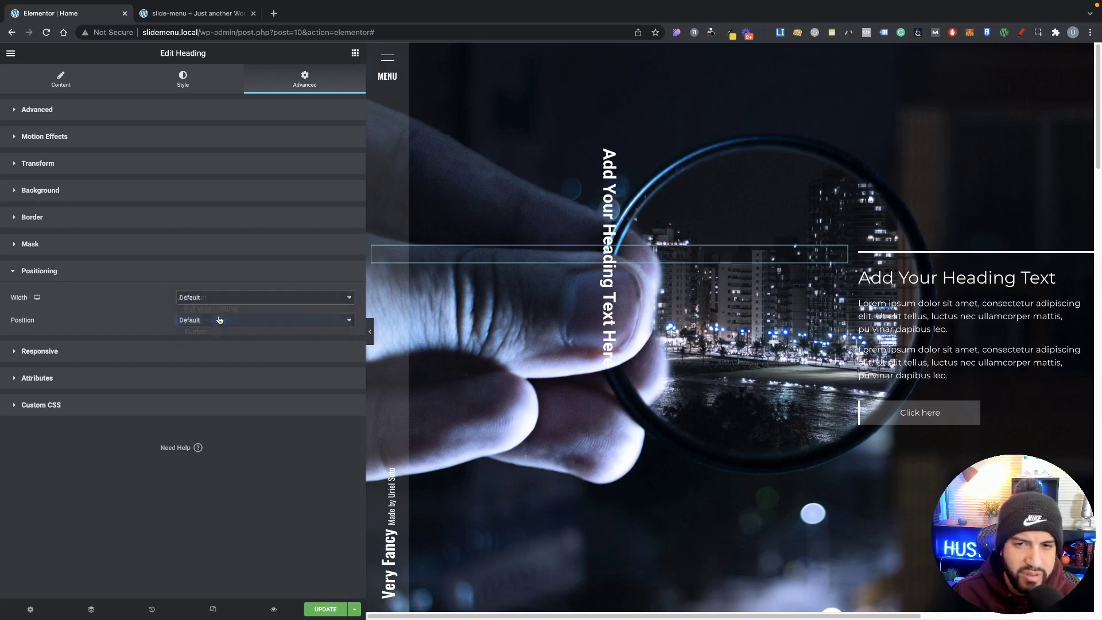
pyautogui.click(227, 298)
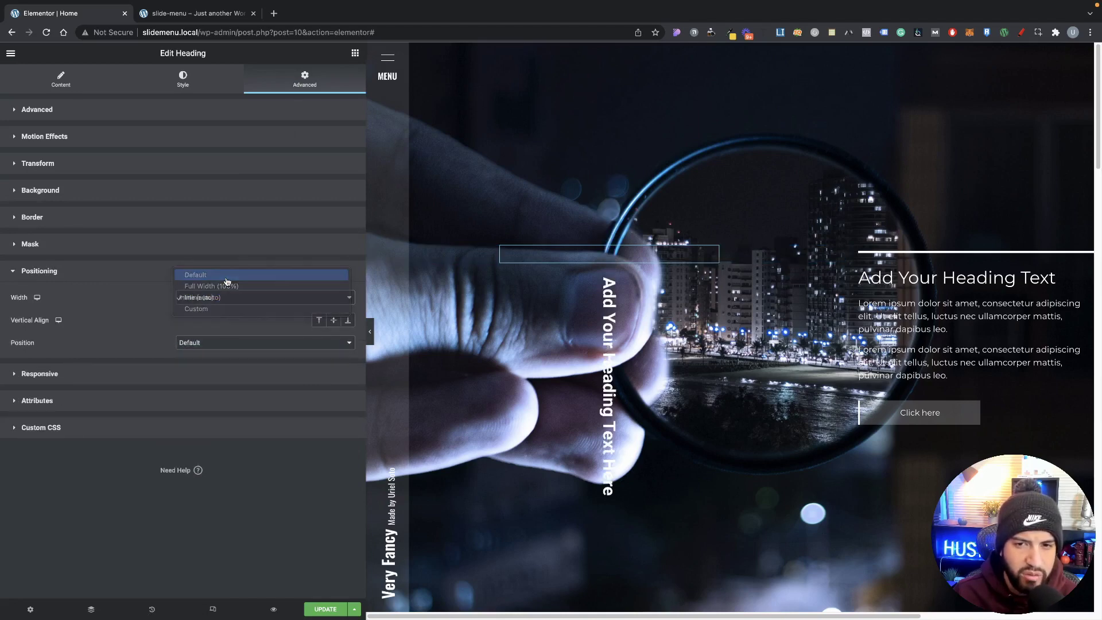
pyautogui.click(227, 281)
# - Make the heading Absolute and place it at the left of the hero image
pyautogui.click(197, 320)
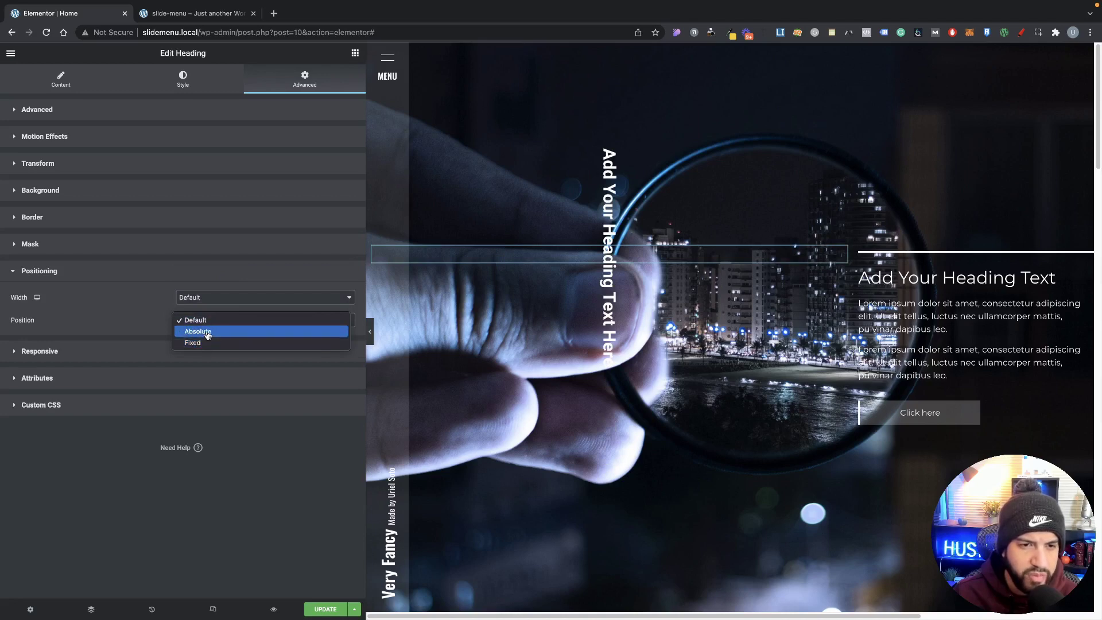
pyautogui.click(206, 331)
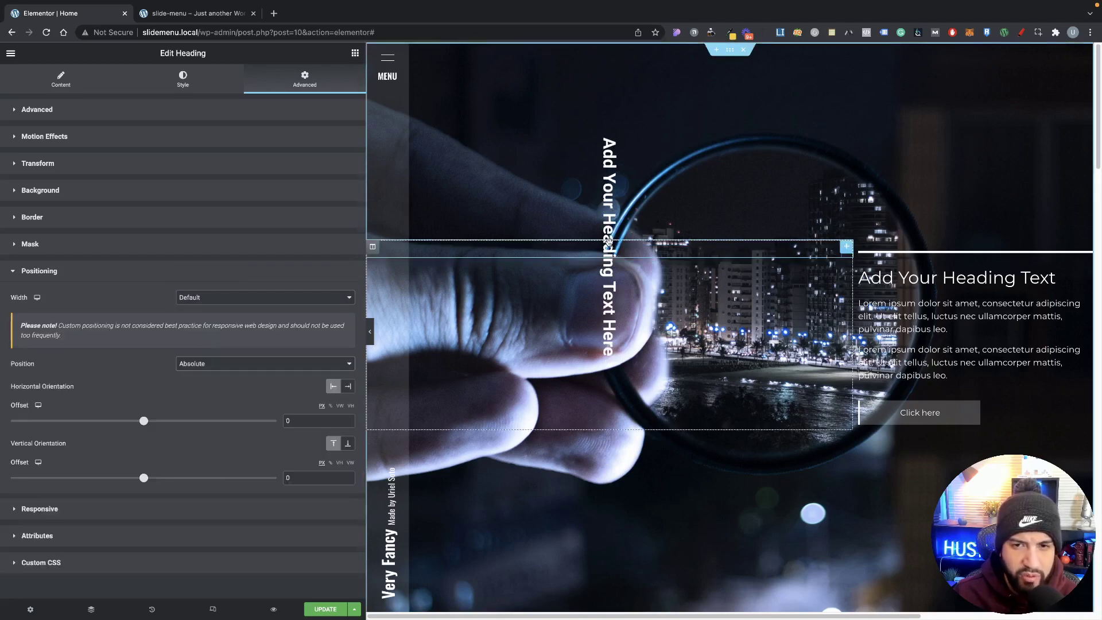
pyautogui.moveTo(591, 250); pyautogui.dragTo(431, 329)
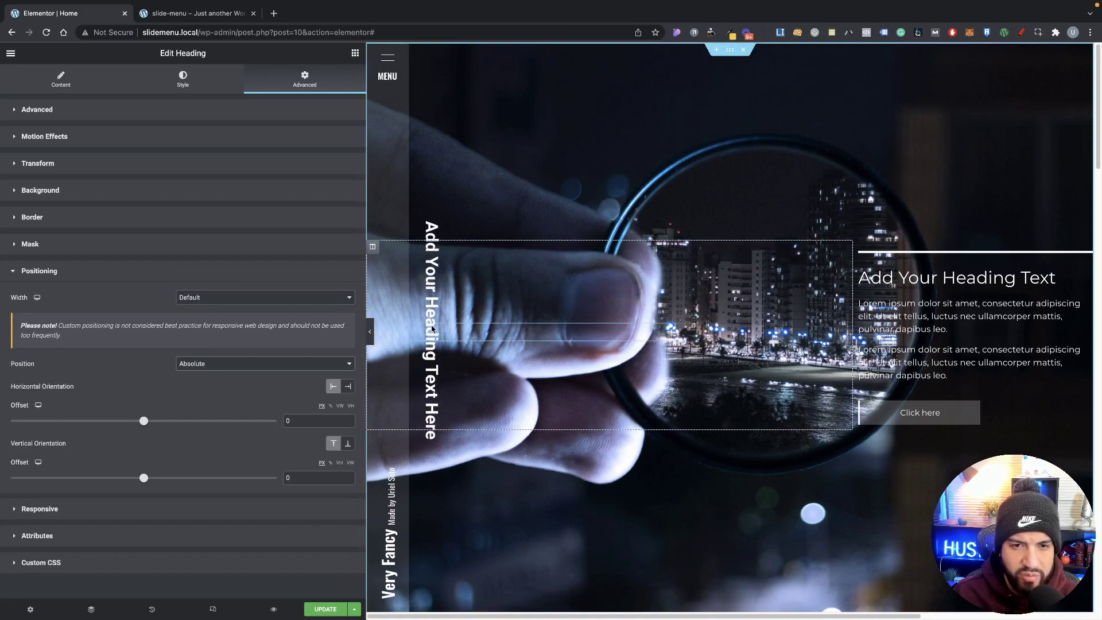
pyautogui.click(369, 332)
pyautogui.click(3, 339)
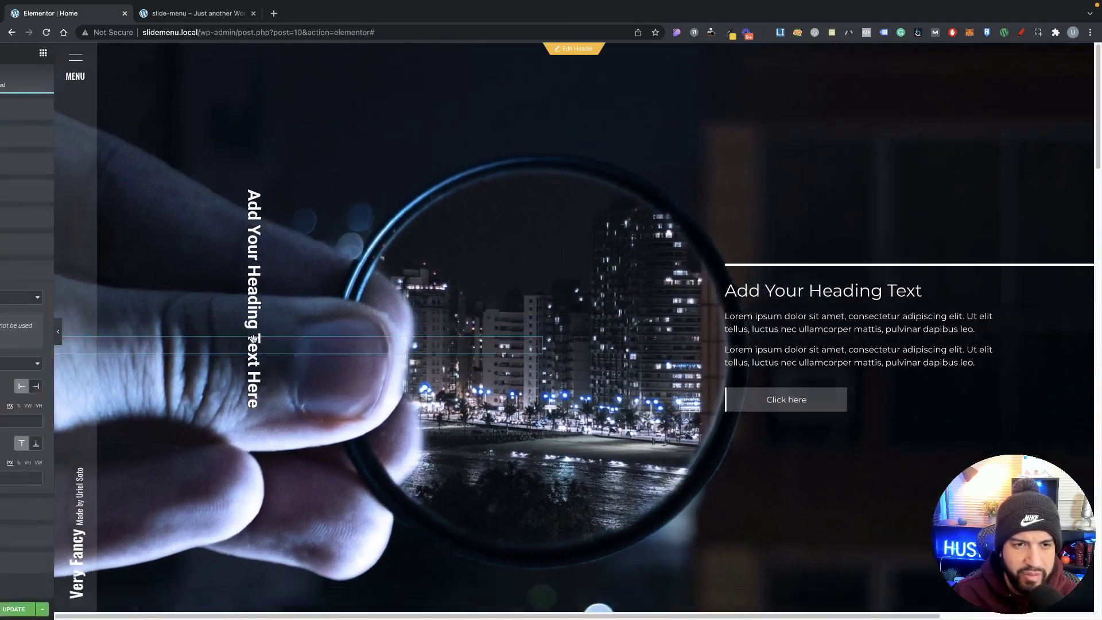
pyautogui.moveTo(427, 320); pyautogui.dragTo(451, 345)
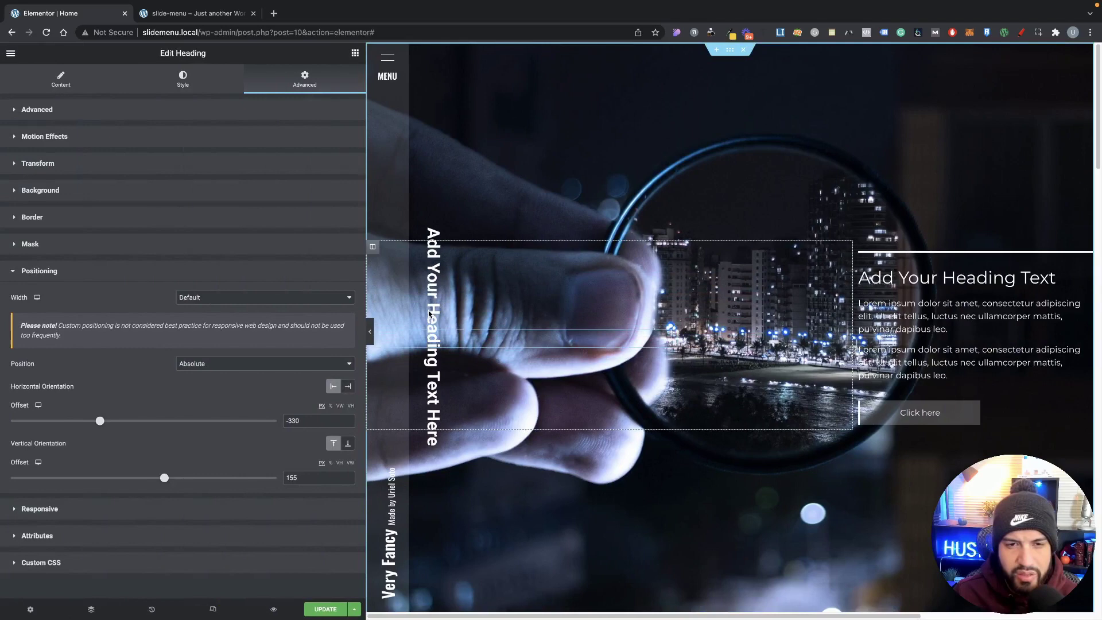
# - Delete the vertical heading and drag a star Icon widget onto the hero section
pyautogui.rightClick(453, 346)
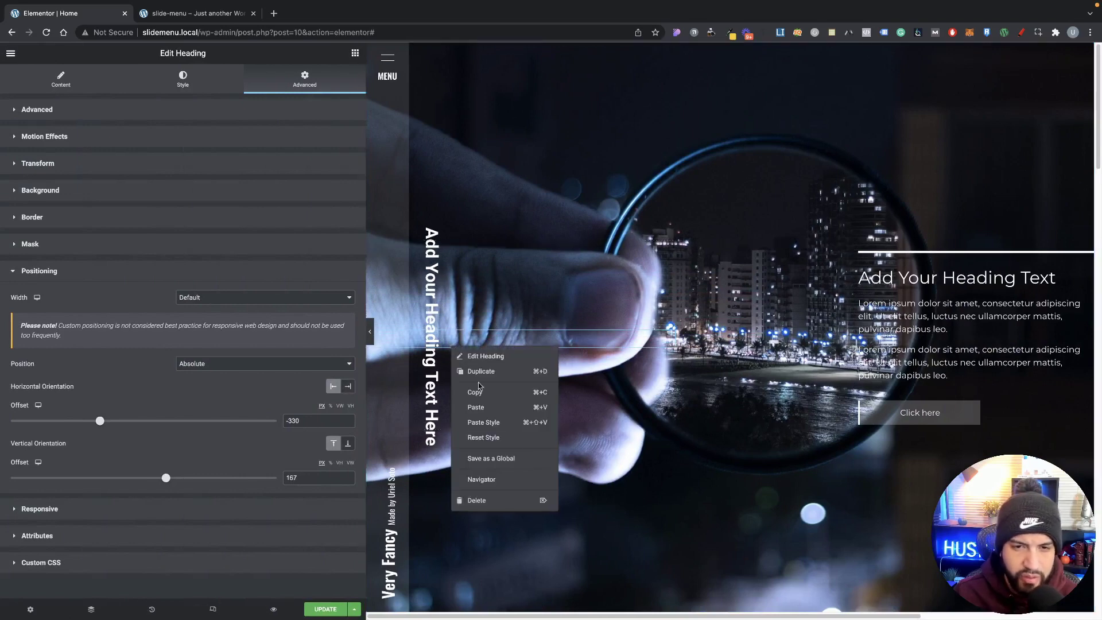
pyautogui.click(492, 502)
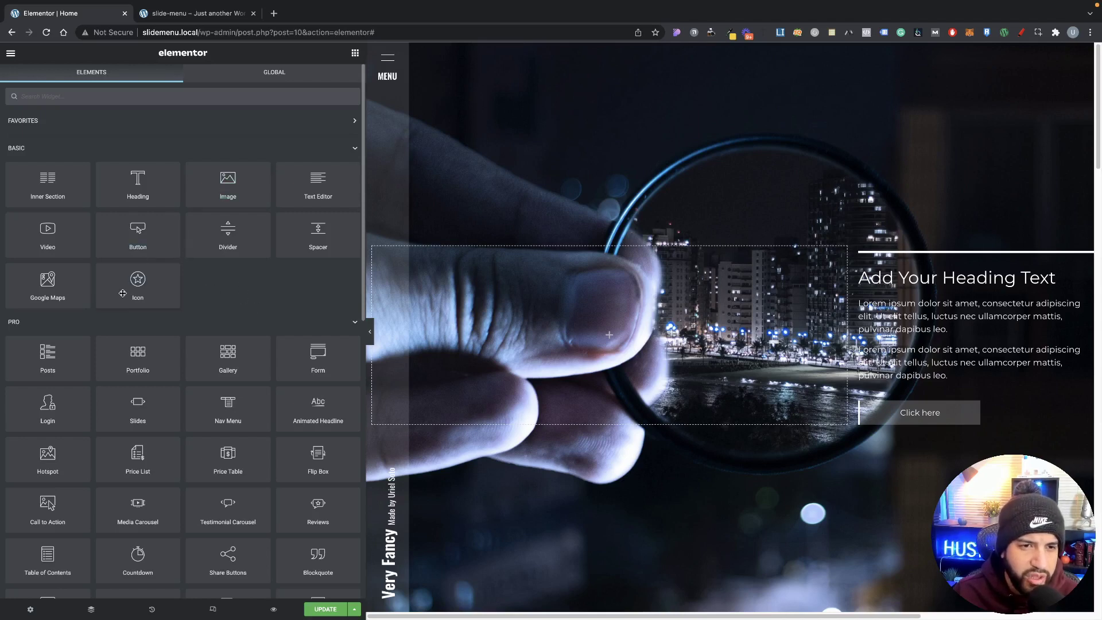
pyautogui.moveTo(123, 293); pyautogui.dragTo(511, 257)
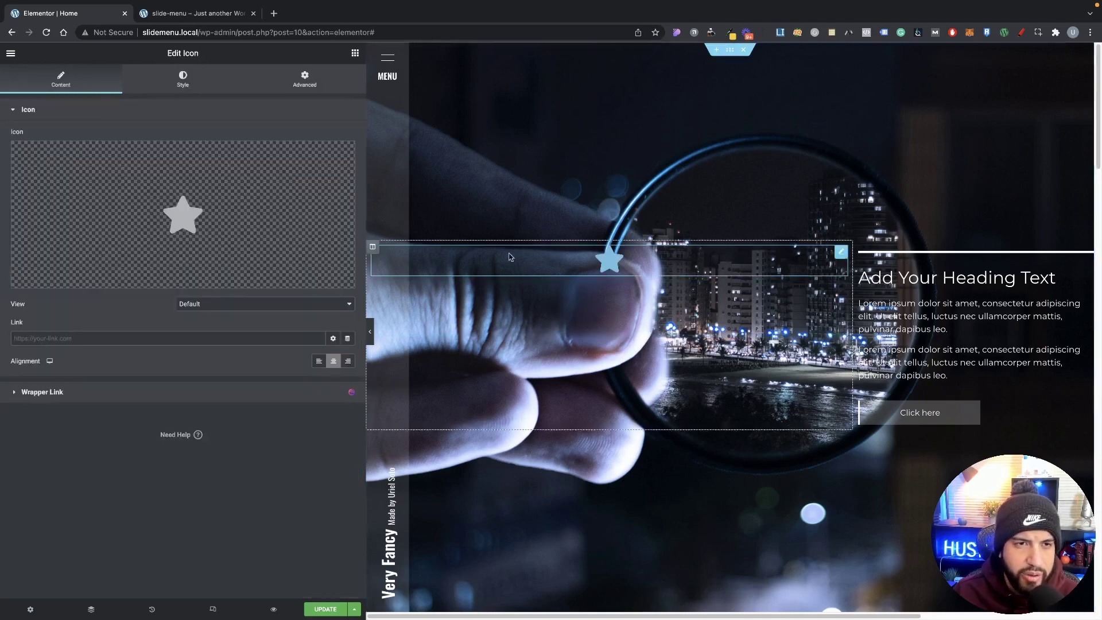
# - Give the icon a hover rotation of 137° with a 2226 ms transition duration
pyautogui.click(310, 87)
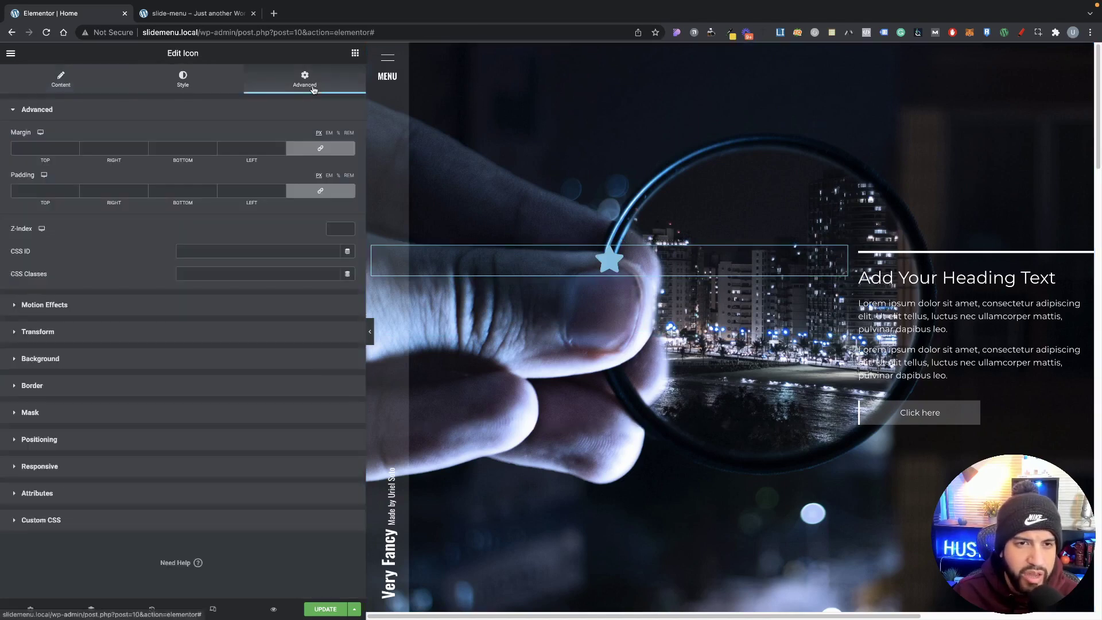
pyautogui.click(83, 333)
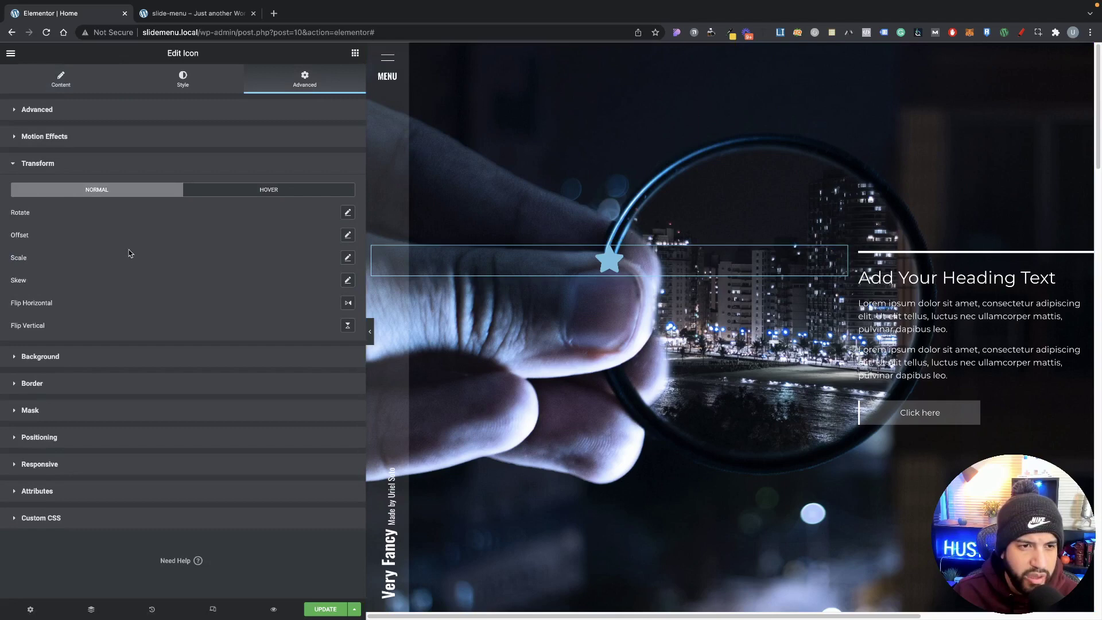
pyautogui.click(297, 194)
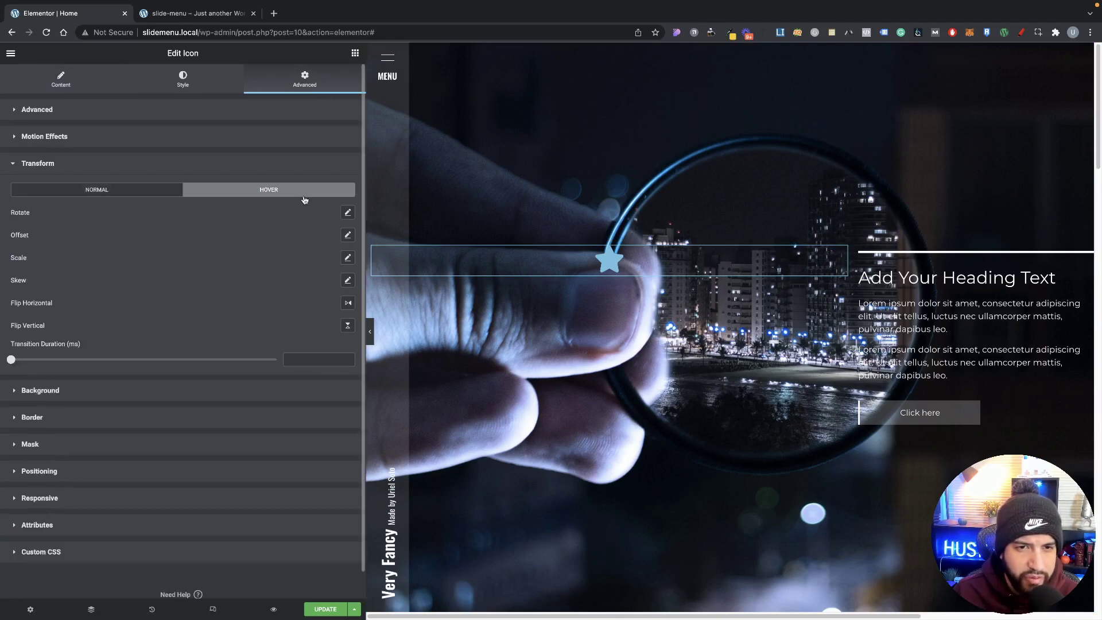
pyautogui.click(348, 213)
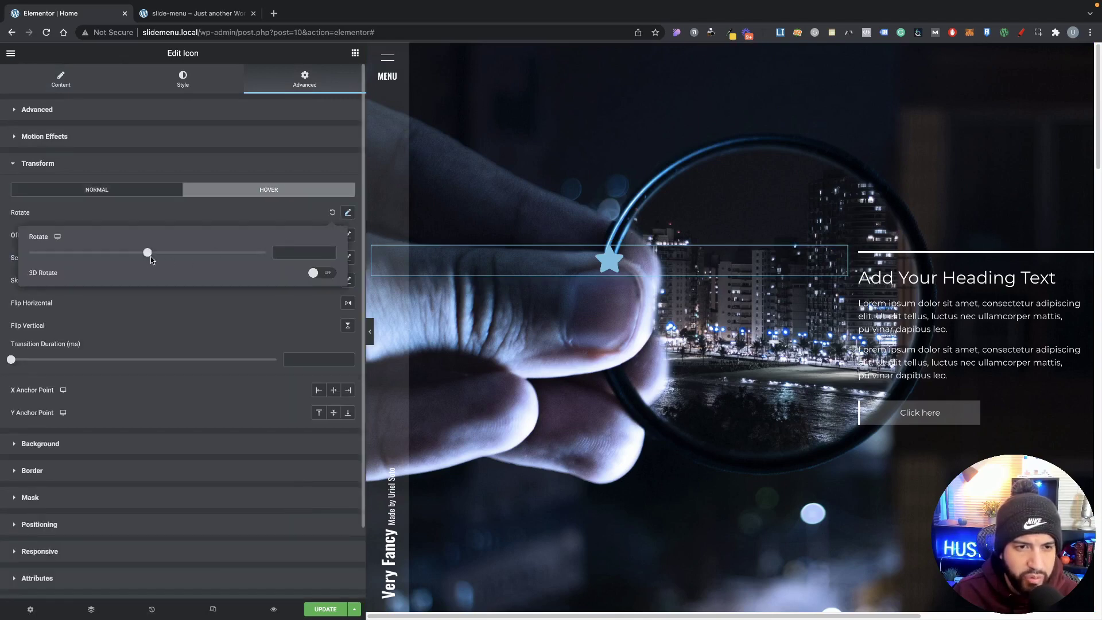
pyautogui.moveTo(152, 260); pyautogui.dragTo(197, 258)
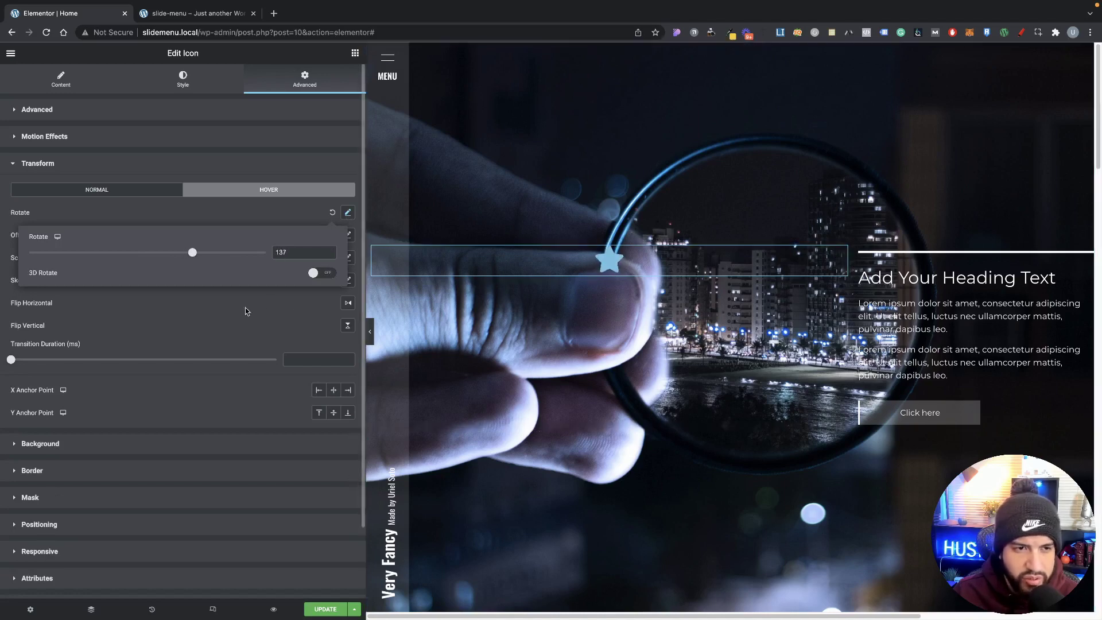
pyautogui.click(272, 309)
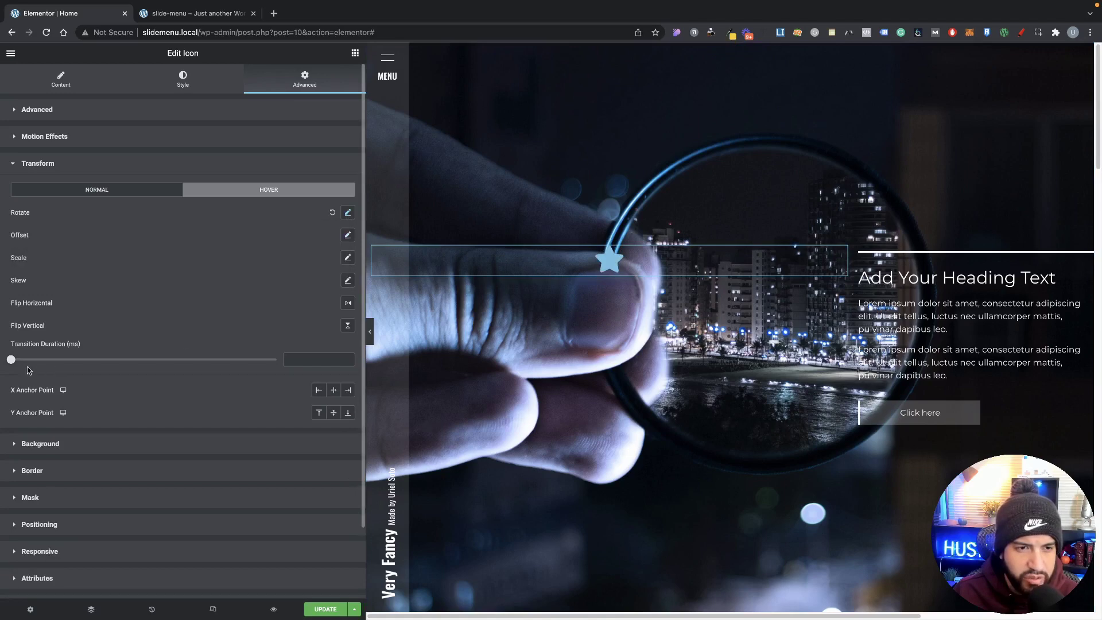
pyautogui.moveTo(11, 363); pyautogui.dragTo(65, 360)
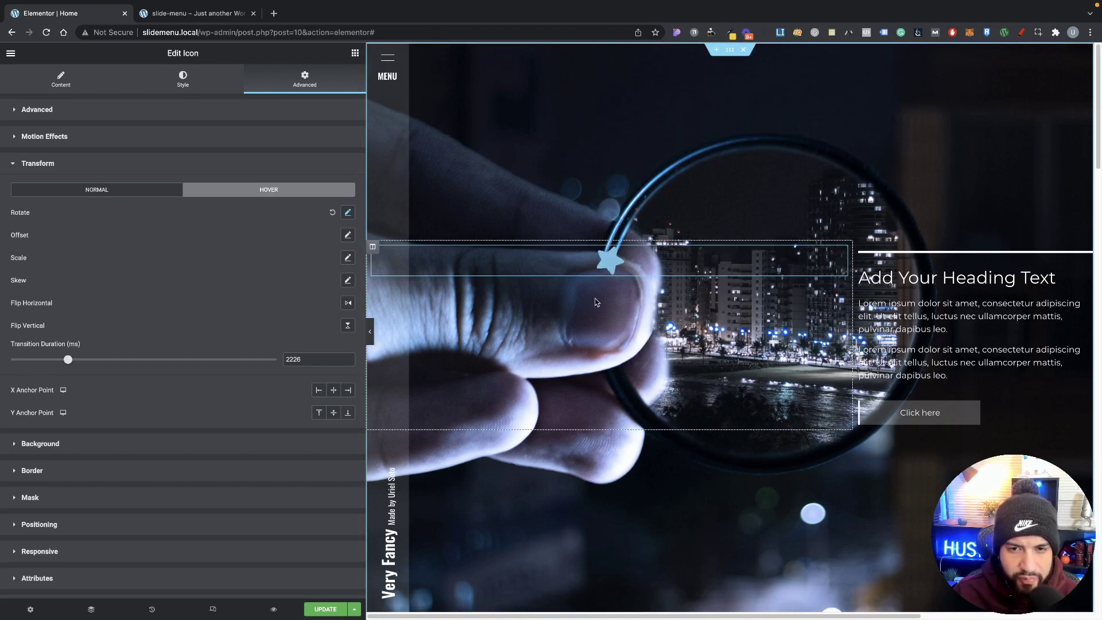
# - Replace the star icon with a Text Path widget set to a Circle path
pyautogui.press('Delete')
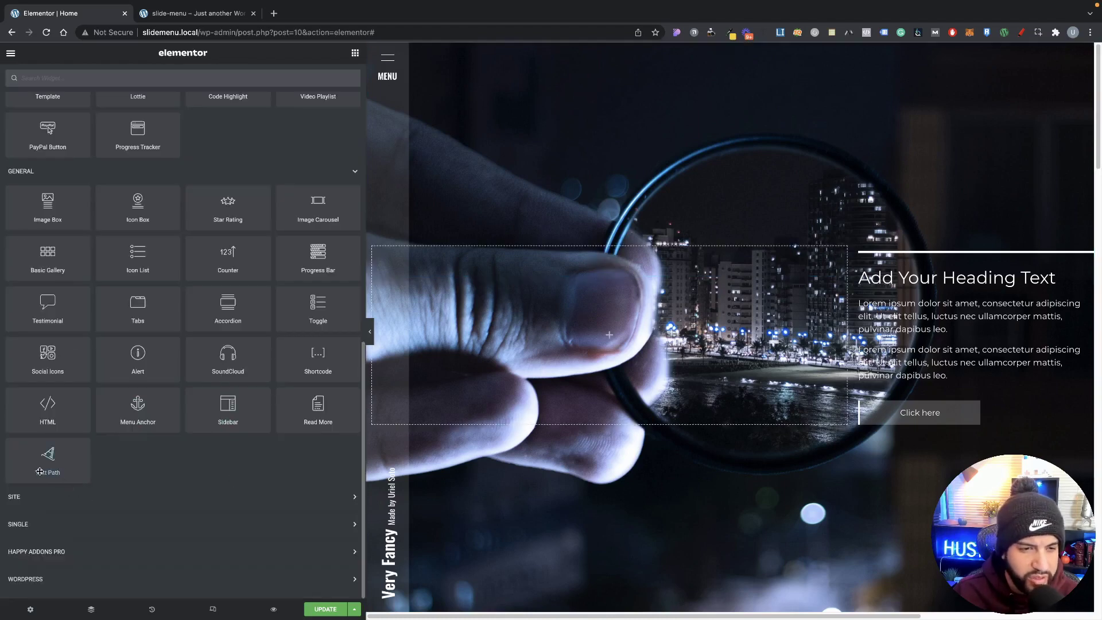
pyautogui.moveTo(35, 469); pyautogui.dragTo(663, 322)
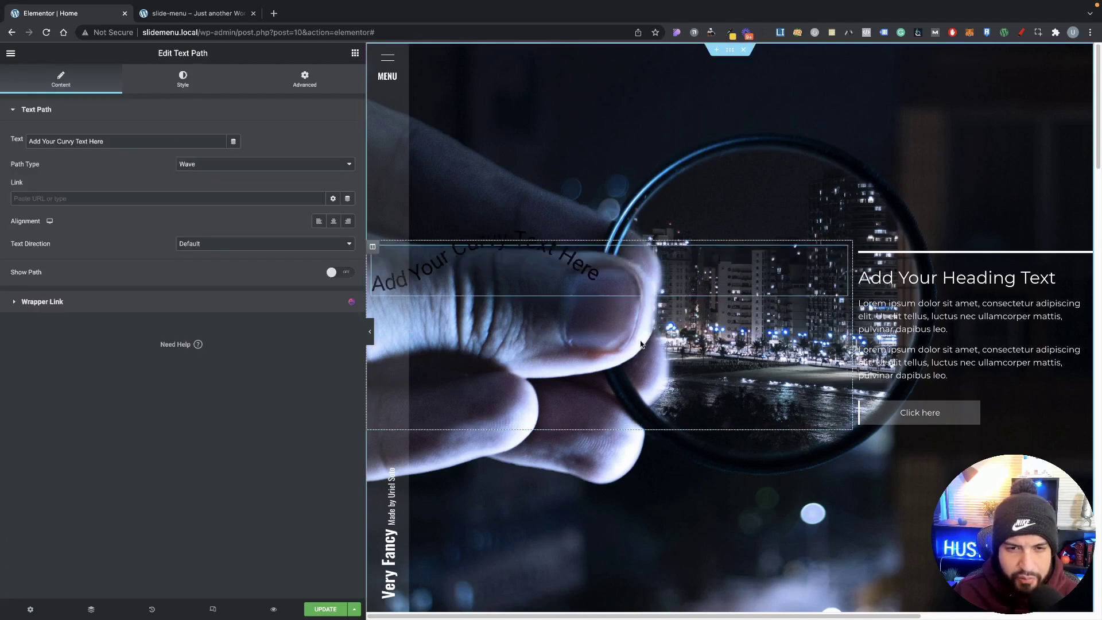
pyautogui.click(197, 165)
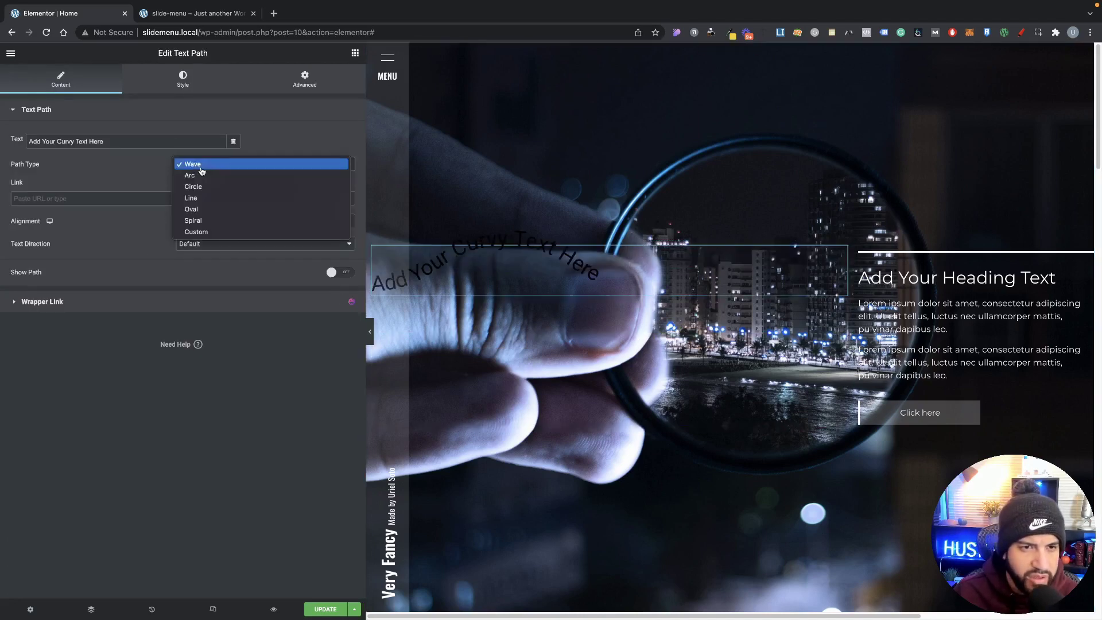
pyautogui.click(214, 188)
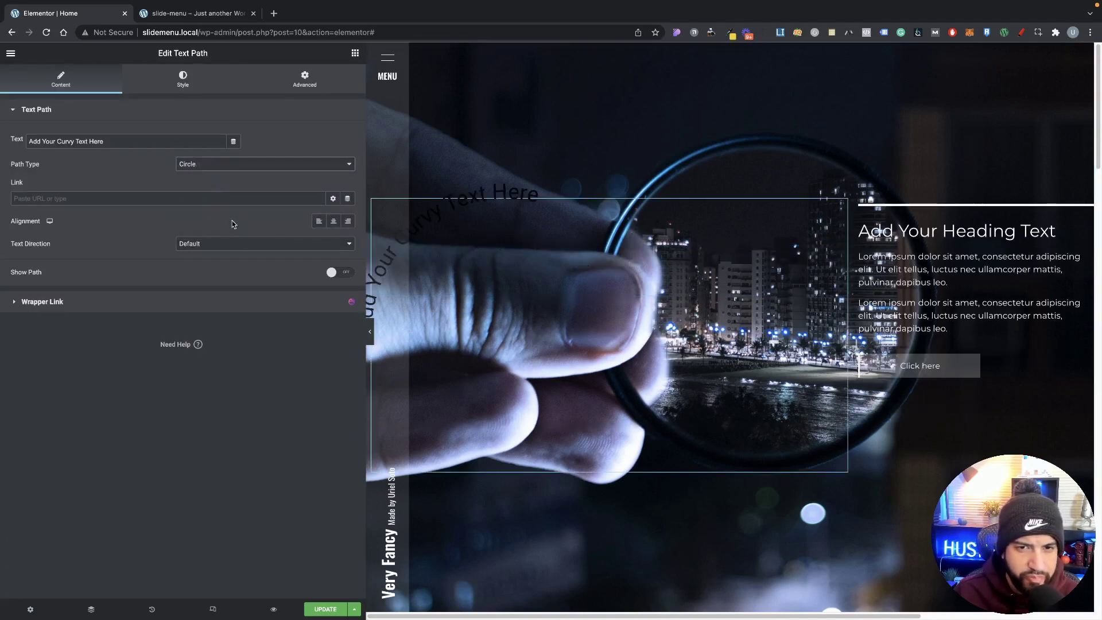
# - Style the curved text with path size 250, white color and typography size 24
pyautogui.click(175, 88)
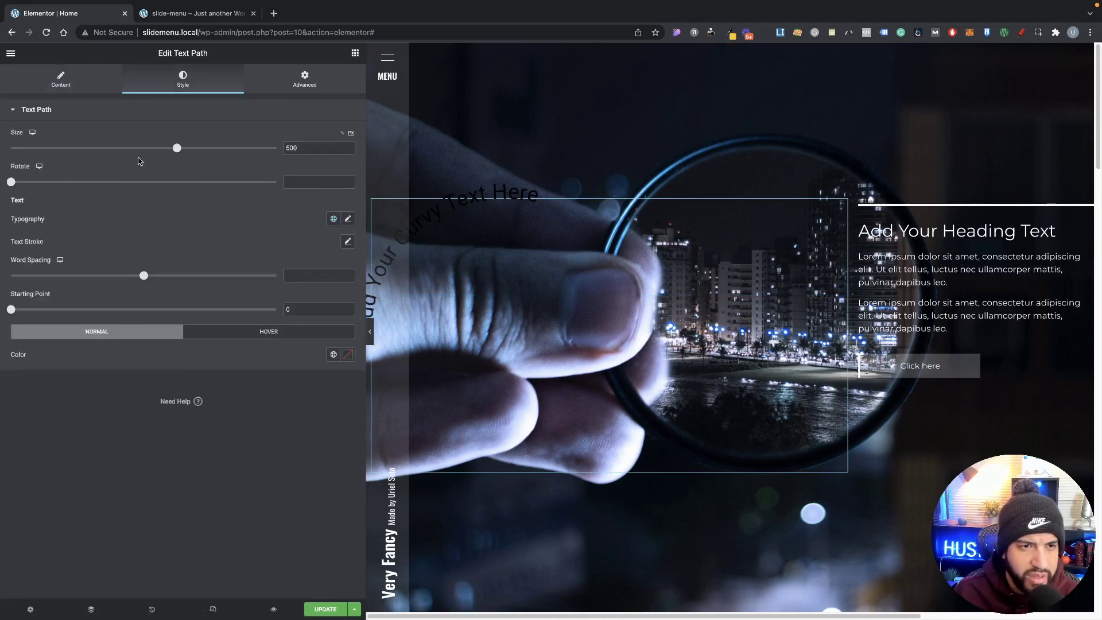
pyautogui.moveTo(177, 149); pyautogui.dragTo(98, 151)
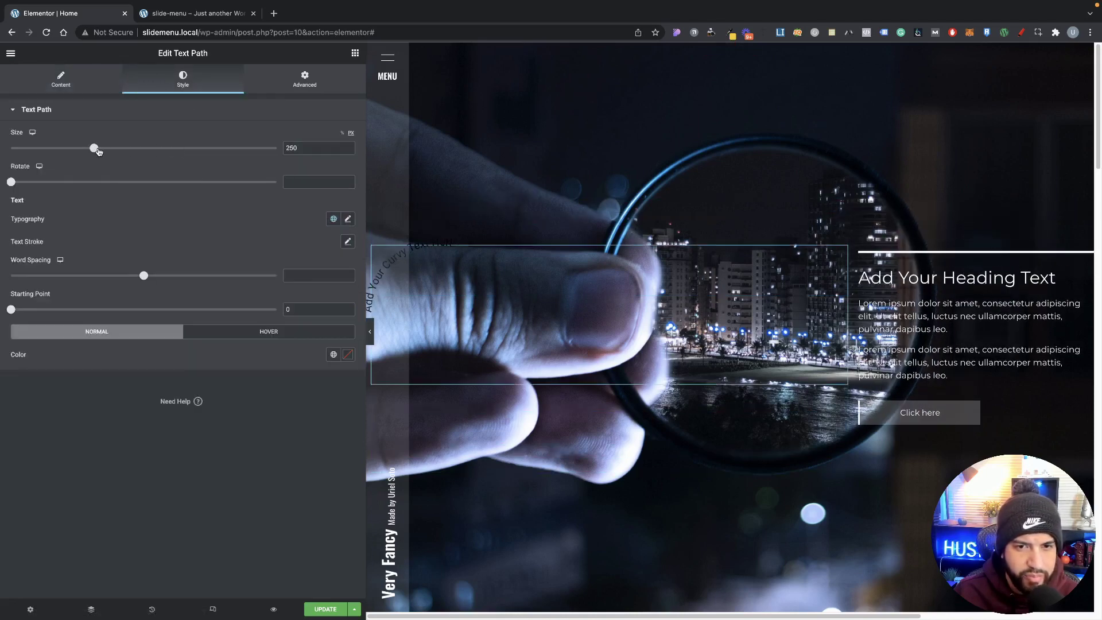
pyautogui.click(53, 83)
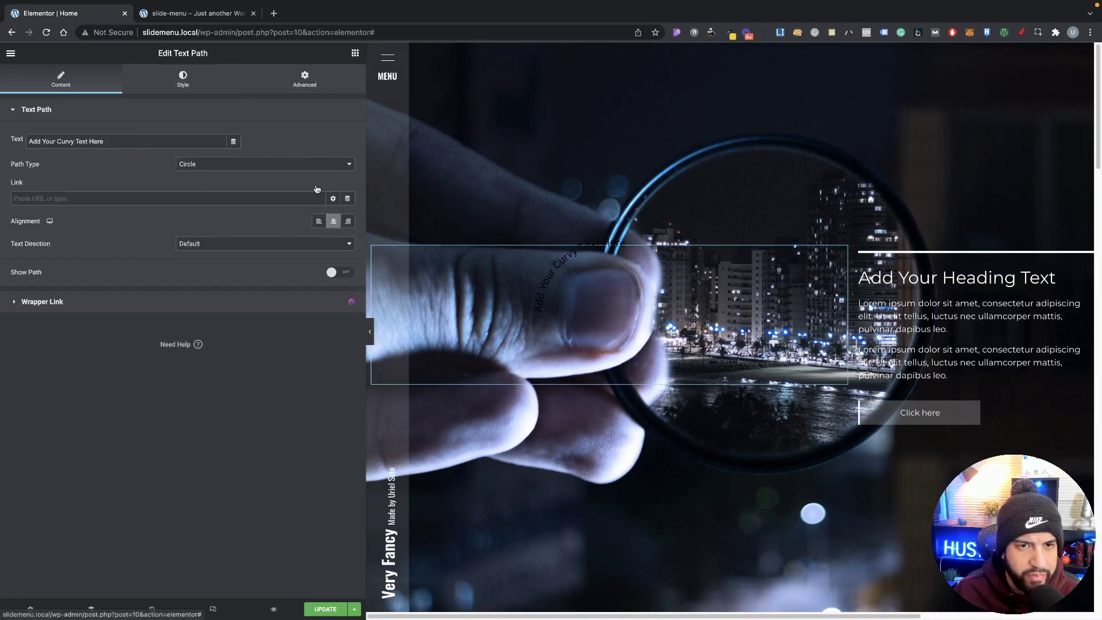
pyautogui.click(172, 78)
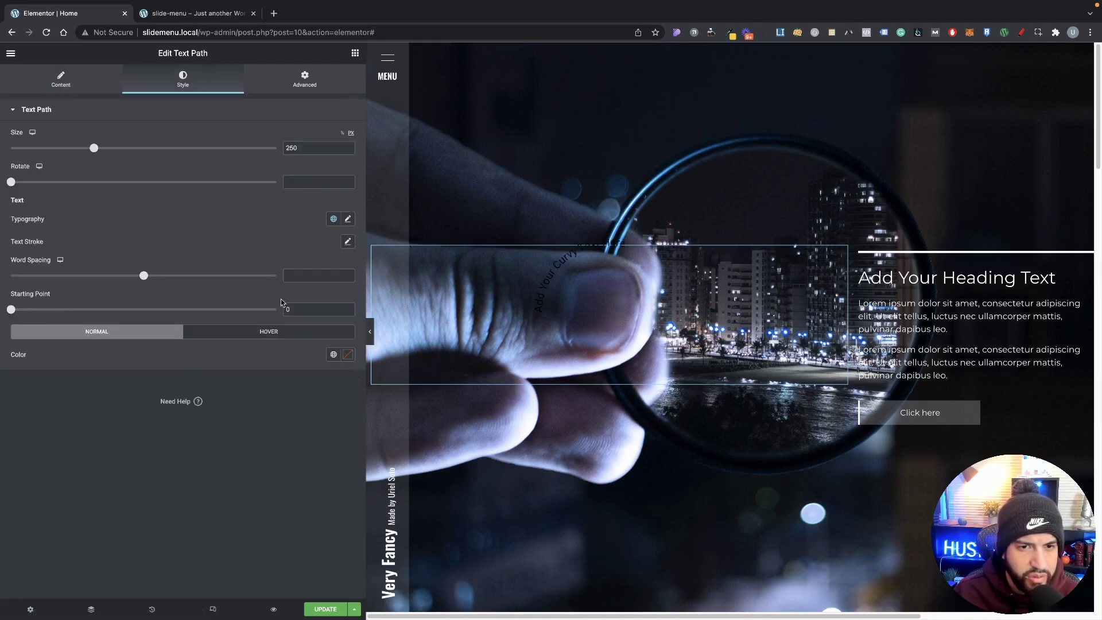
pyautogui.click(348, 354)
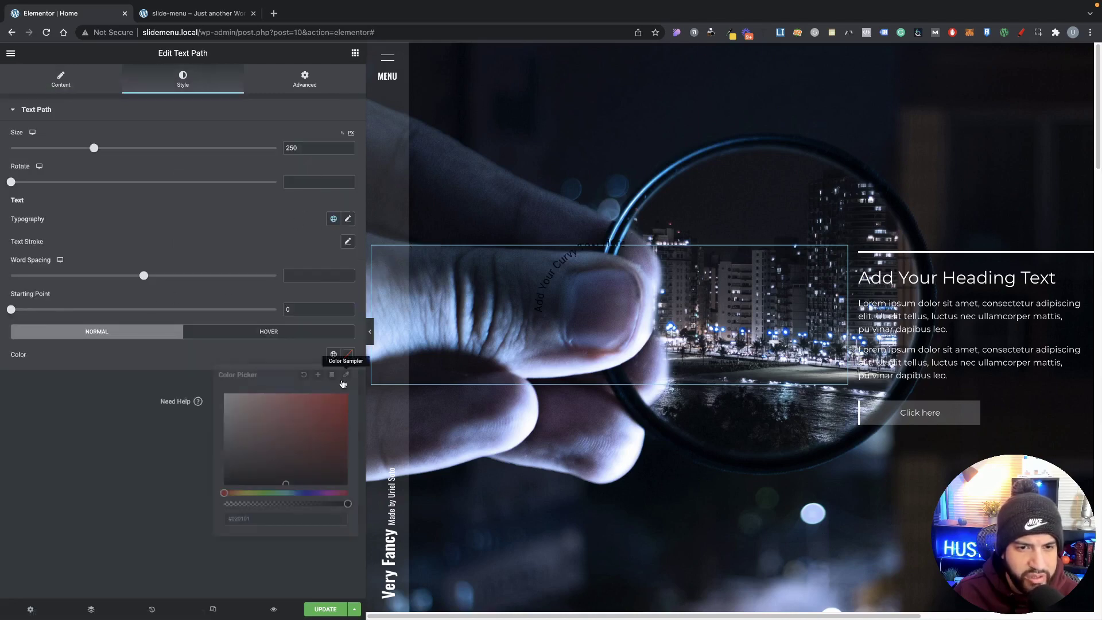
pyautogui.click(224, 333)
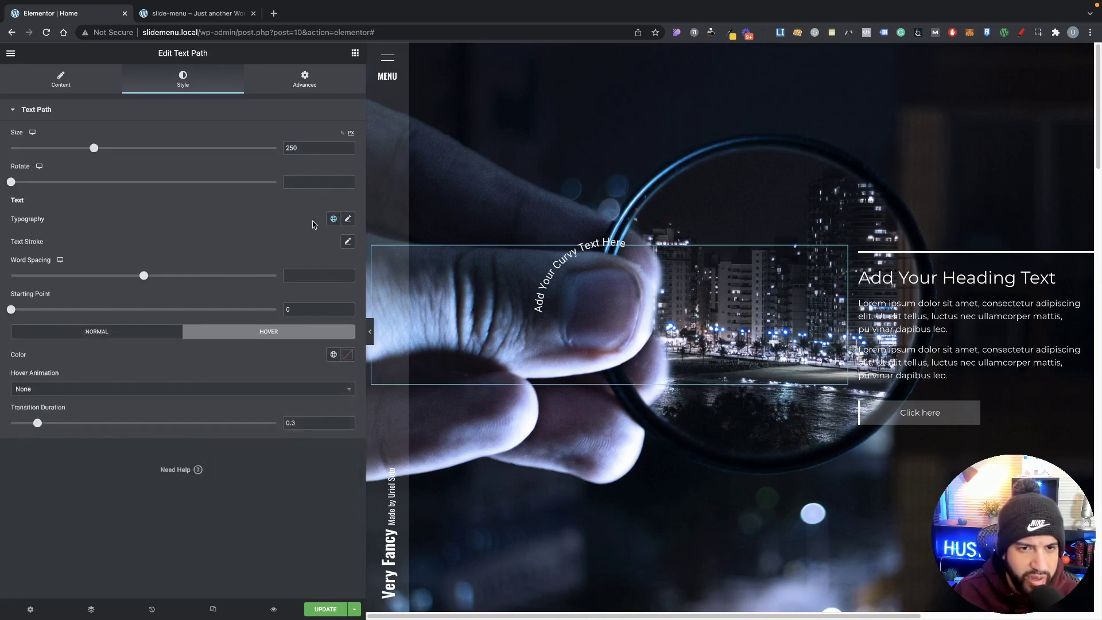
pyautogui.click(346, 219)
pyautogui.moveTo(70, 303)
pyautogui.mouseDown()
pyautogui.moveTo(50, 304)
pyautogui.moveTo(63, 306)
pyautogui.mouseUp()
# - Paste the 'Add Your Curvy Text Here' wording twice more so it appears three times
pyautogui.click(98, 200)
pyautogui.click(61, 79)
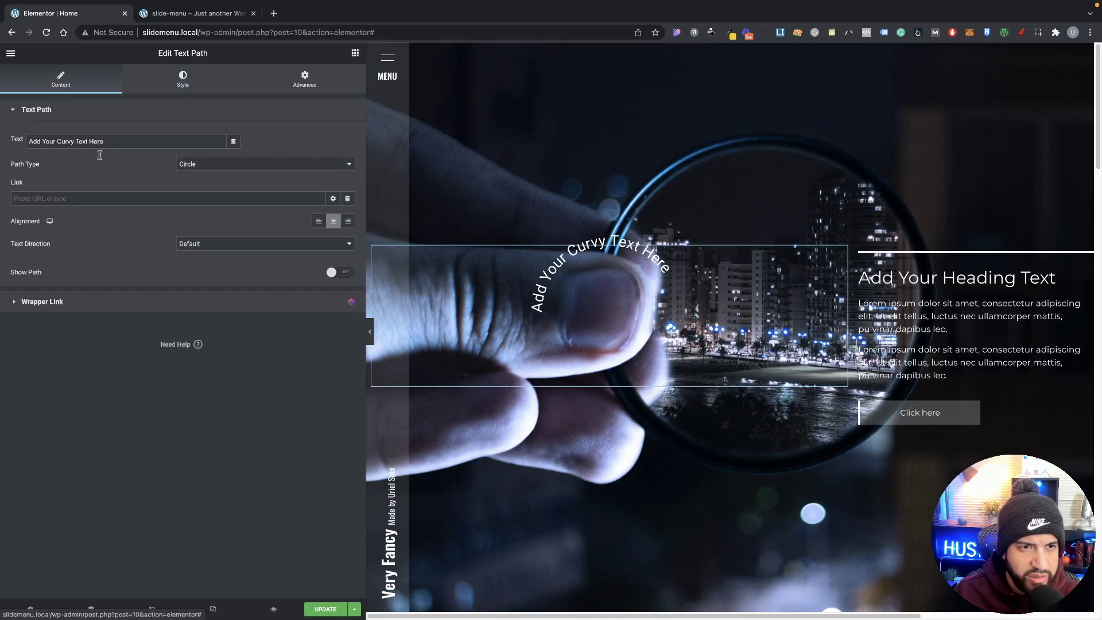
pyautogui.tripleClick(99, 140)
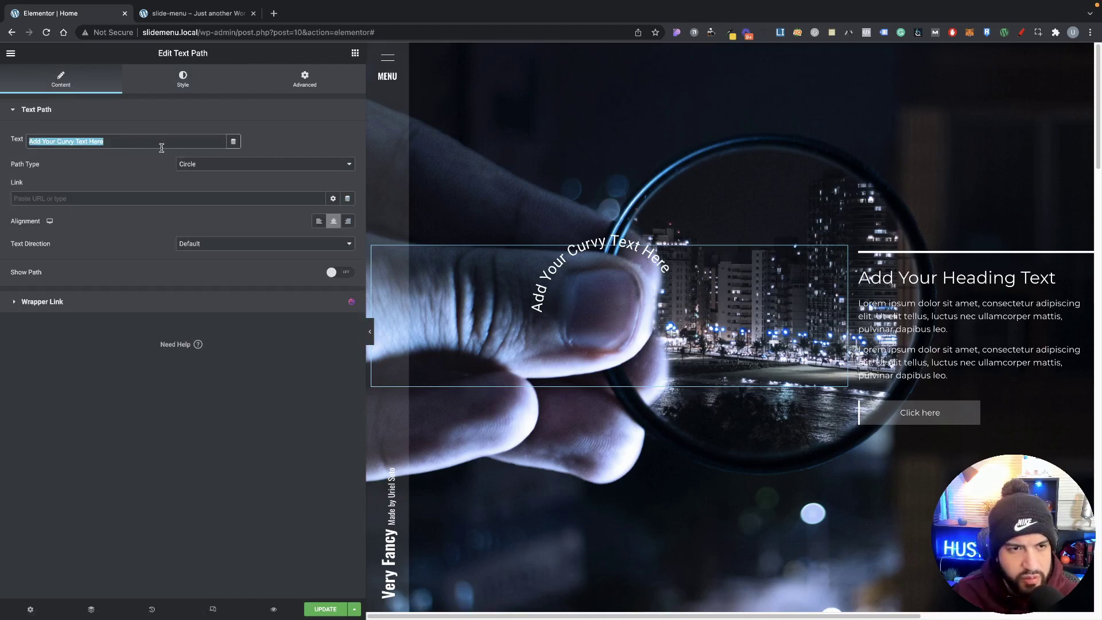
pyautogui.hotkey('ctrl', 'c')
pyautogui.press('Right')
pyautogui.hotkey('ctrl', 'v')
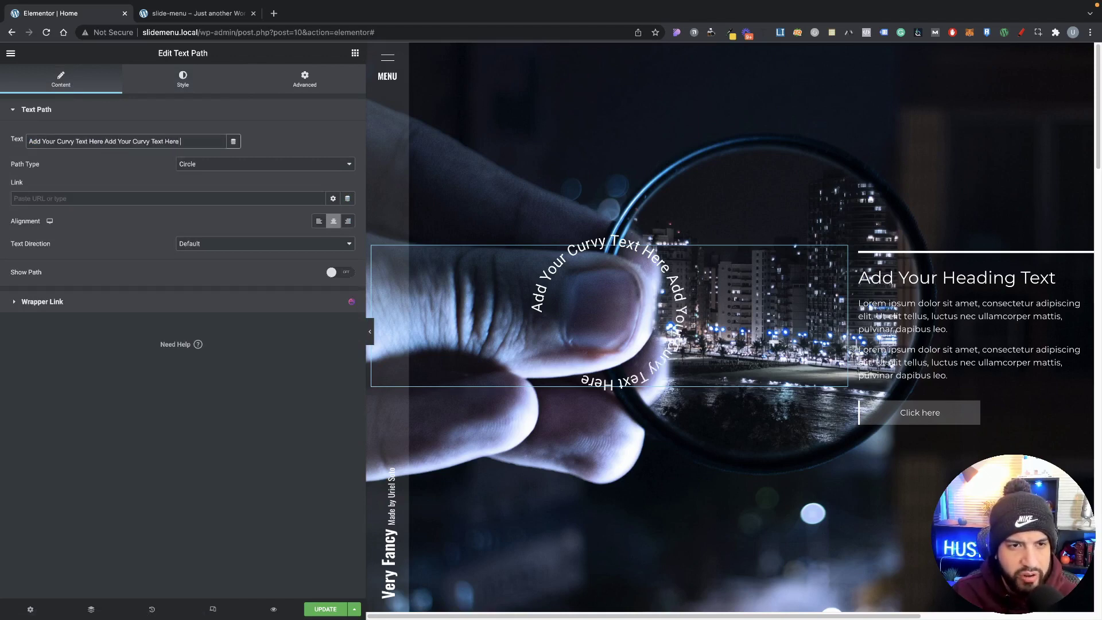
pyautogui.hotkey('ctrl', 'v')
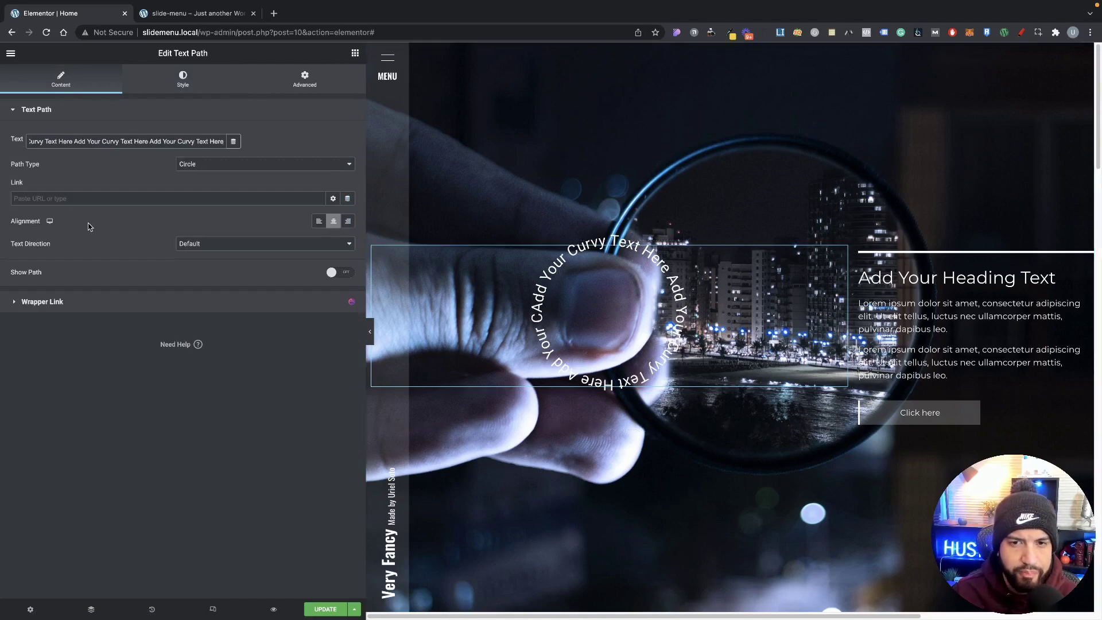
# - Try a Transform scale of 0.3 on the curved text
pyautogui.click(183, 86)
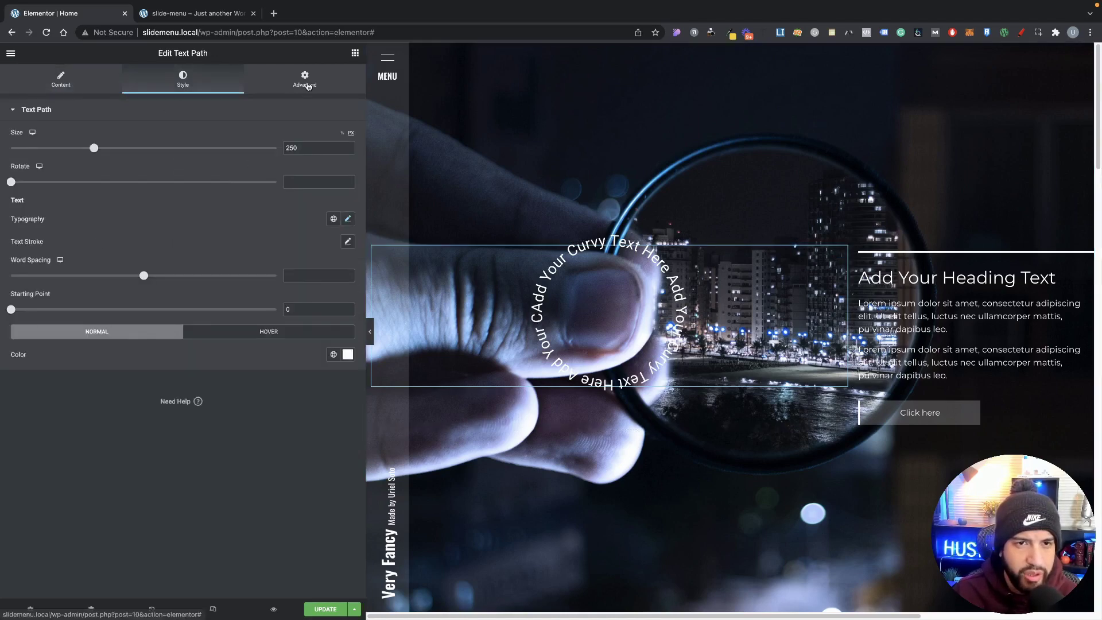
pyautogui.click(307, 86)
pyautogui.click(61, 337)
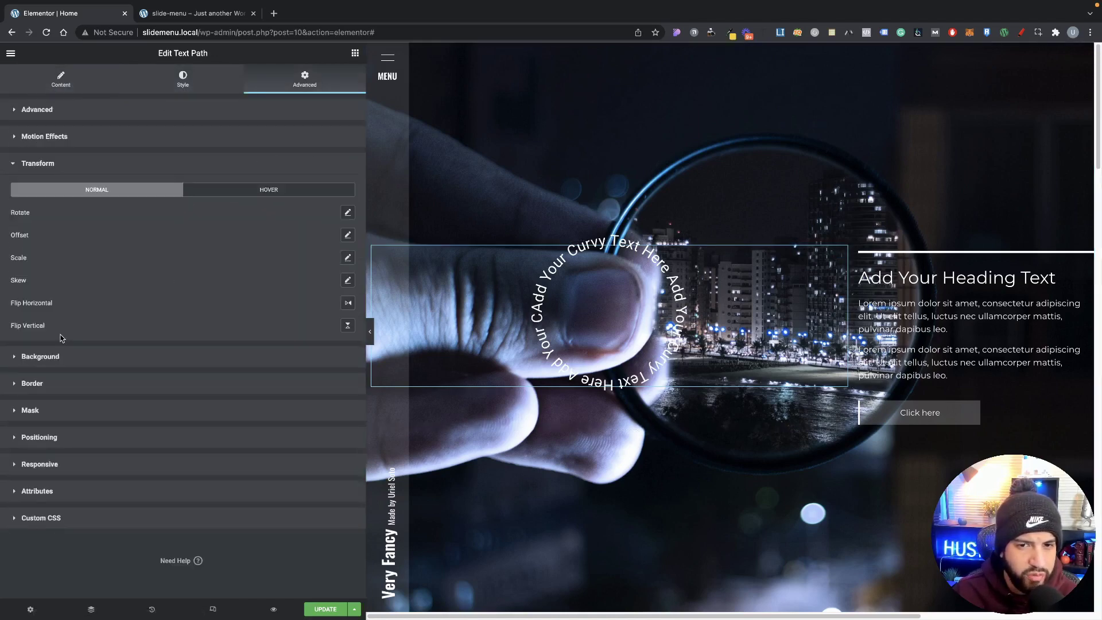
pyautogui.click(347, 259)
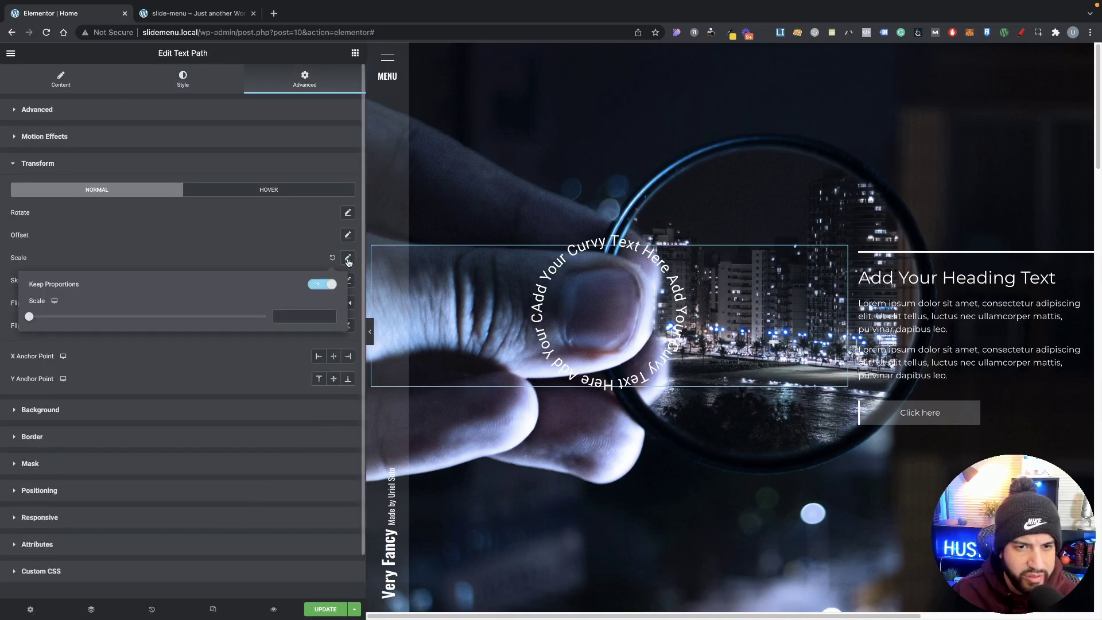
pyautogui.moveTo(29, 316); pyautogui.dragTo(102, 319)
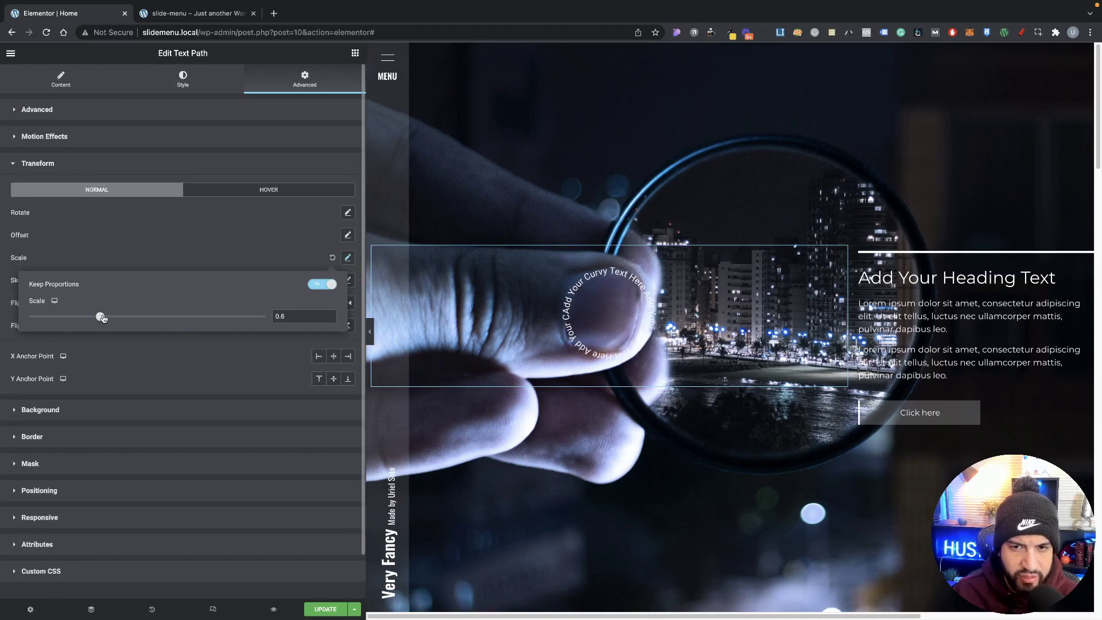
# - Keep the path size at 250 and reset the Transform scale to default
pyautogui.click(192, 85)
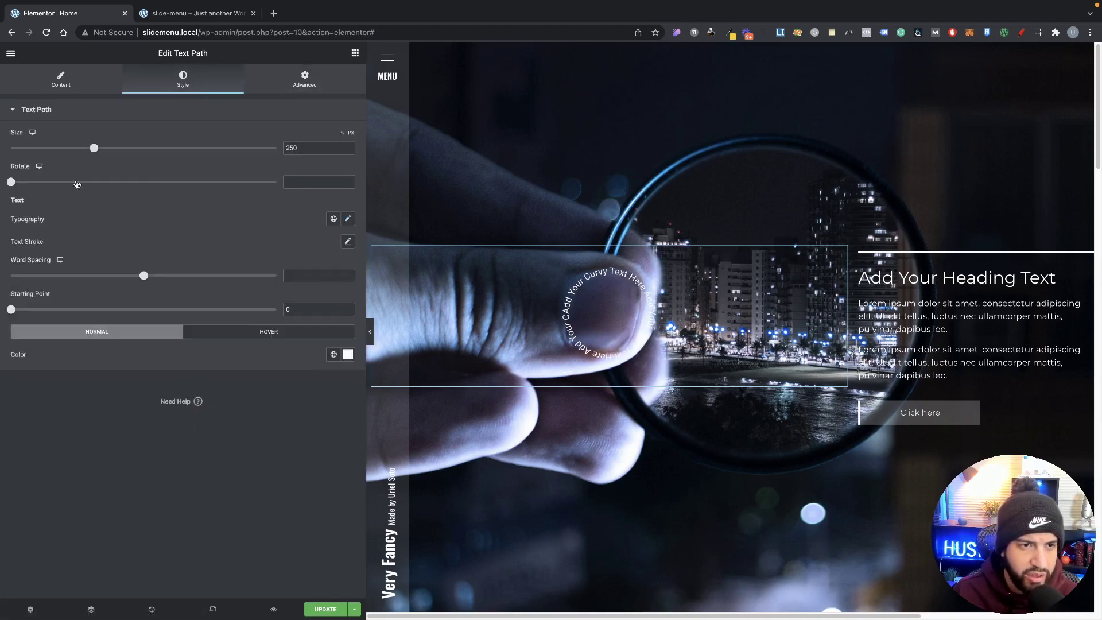
pyautogui.moveTo(98, 151)
pyautogui.mouseDown()
pyautogui.moveTo(67, 151)
pyautogui.moveTo(96, 154)
pyautogui.mouseUp()
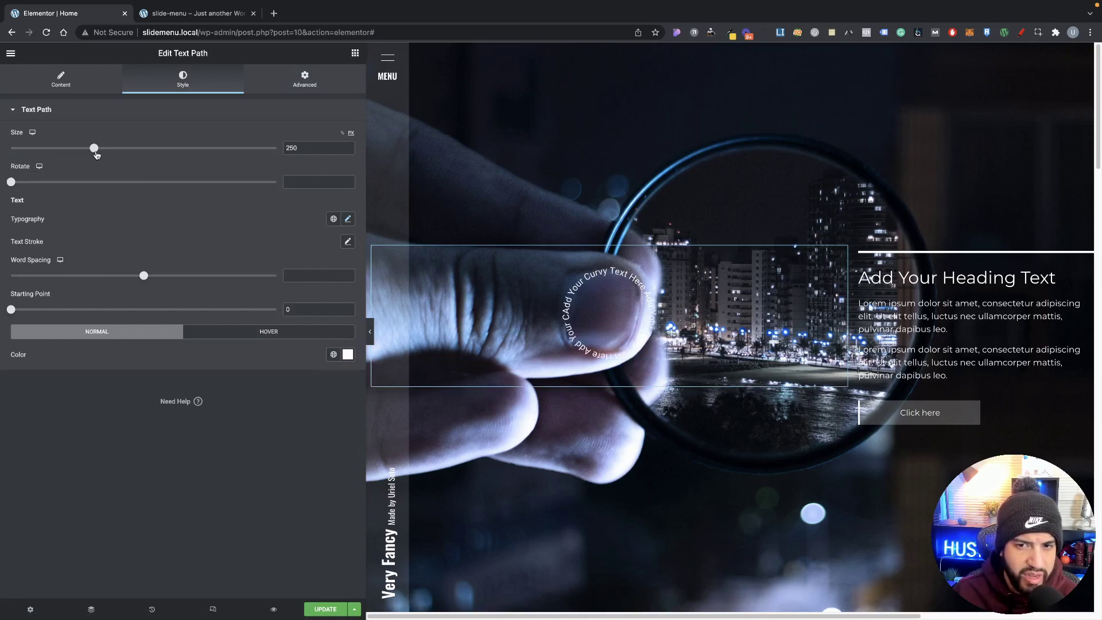
pyautogui.click(297, 91)
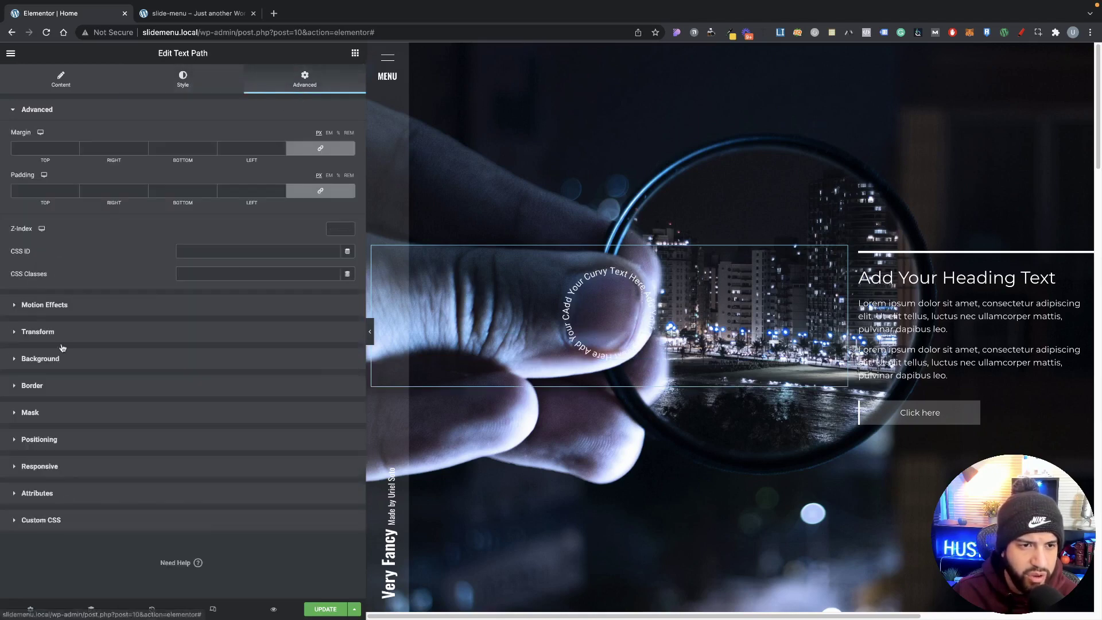
pyautogui.click(86, 335)
pyautogui.click(332, 257)
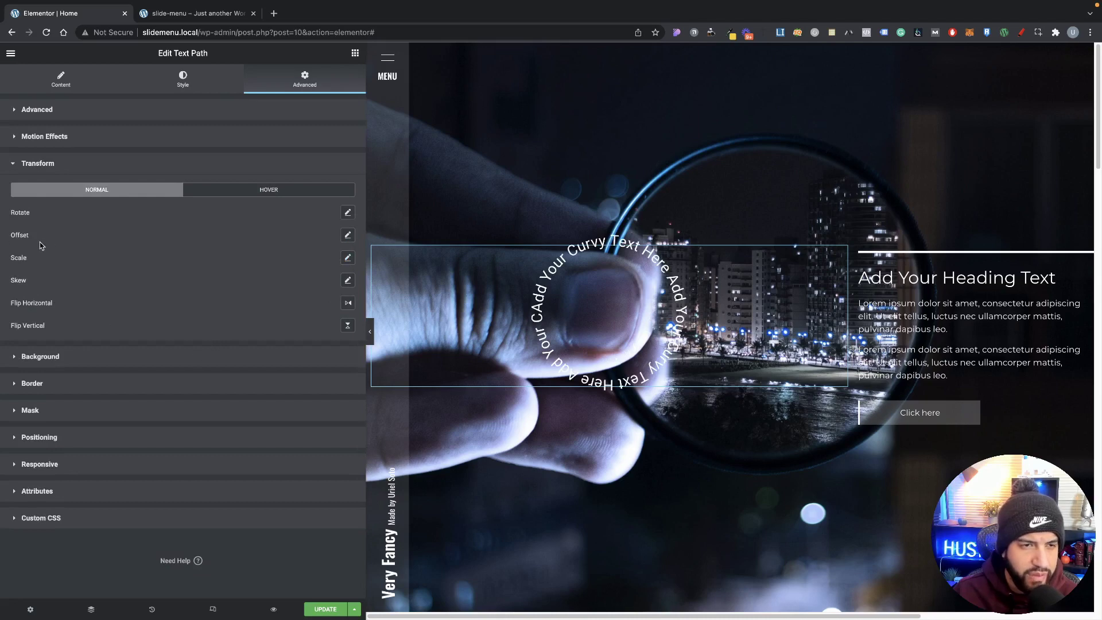
# - Add a hover rotation to the text ring with a 2306 ms transition duration
pyautogui.click(289, 191)
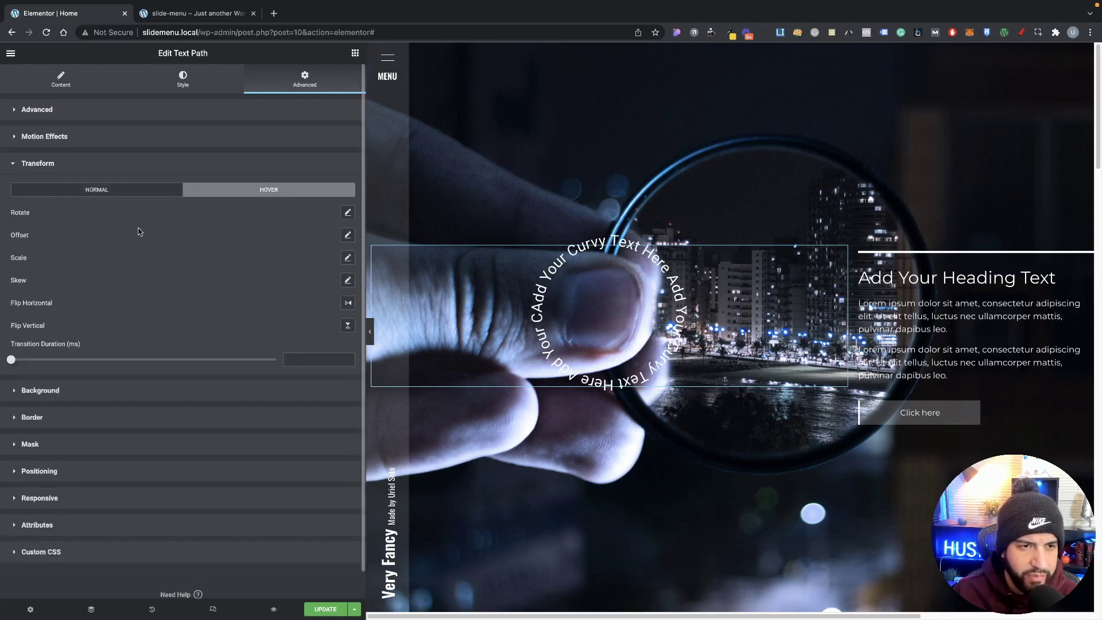
pyautogui.click(347, 213)
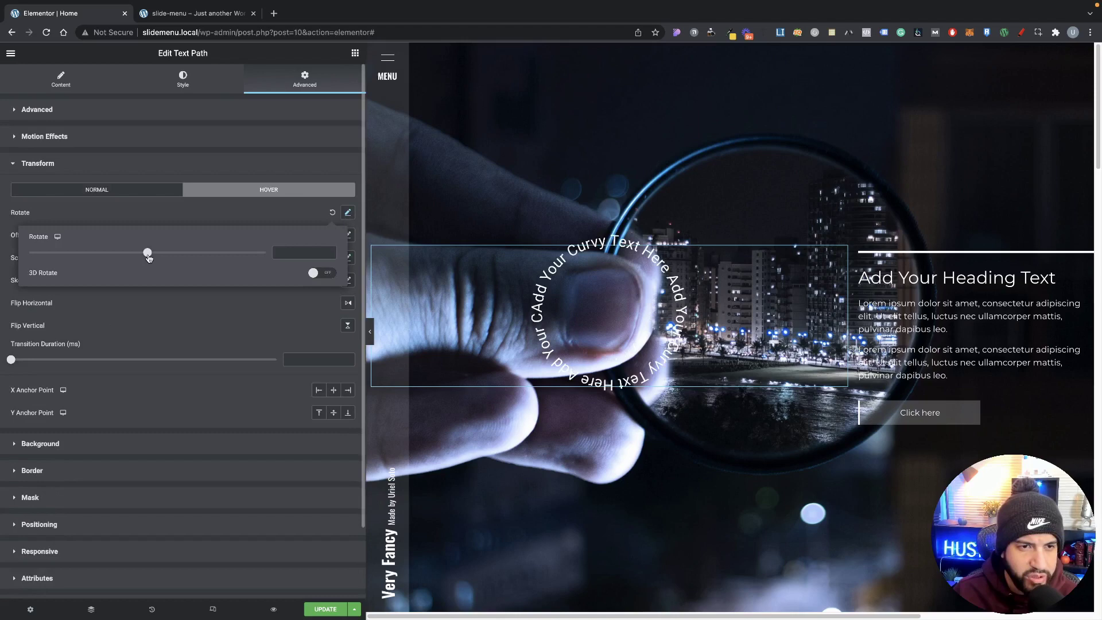
pyautogui.moveTo(148, 256); pyautogui.dragTo(184, 256)
pyautogui.click(52, 364)
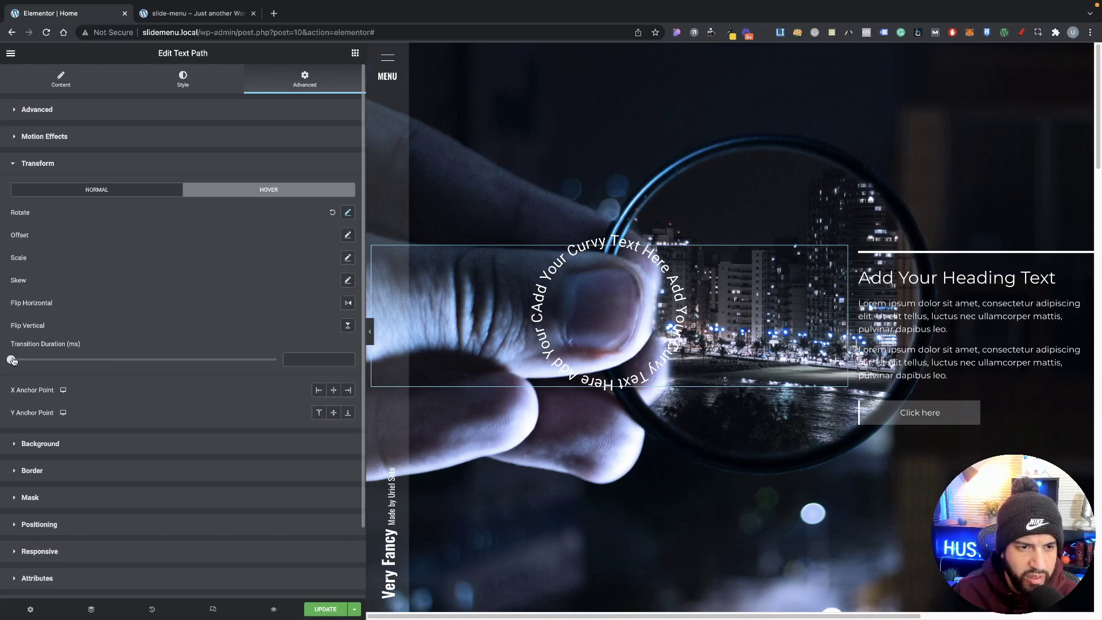
pyautogui.moveTo(13, 360); pyautogui.dragTo(70, 360)
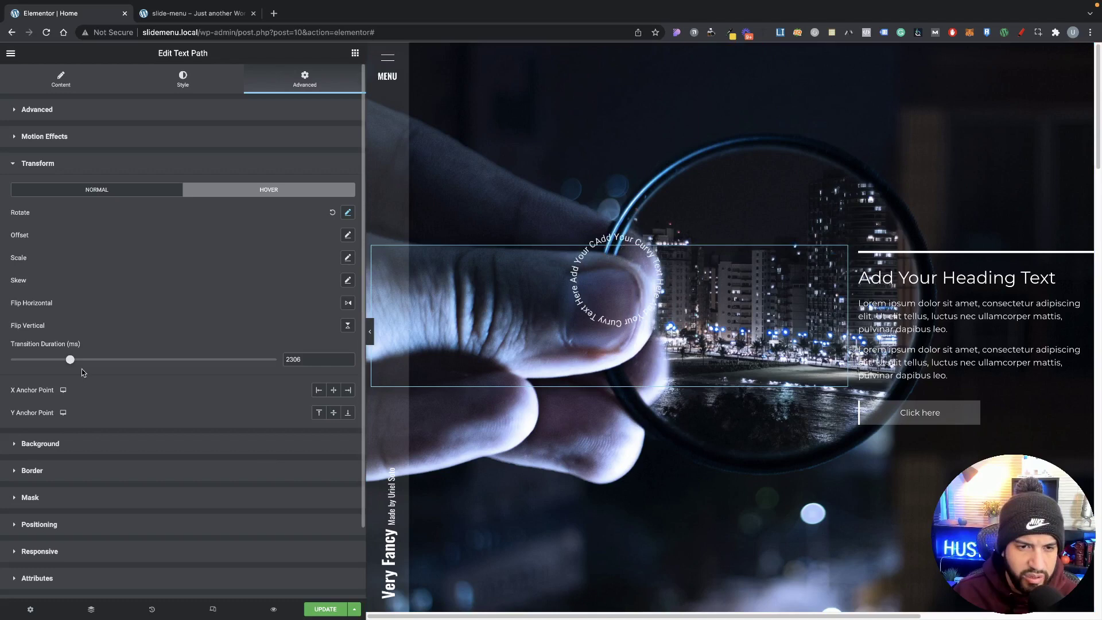
pyautogui.click(124, 189)
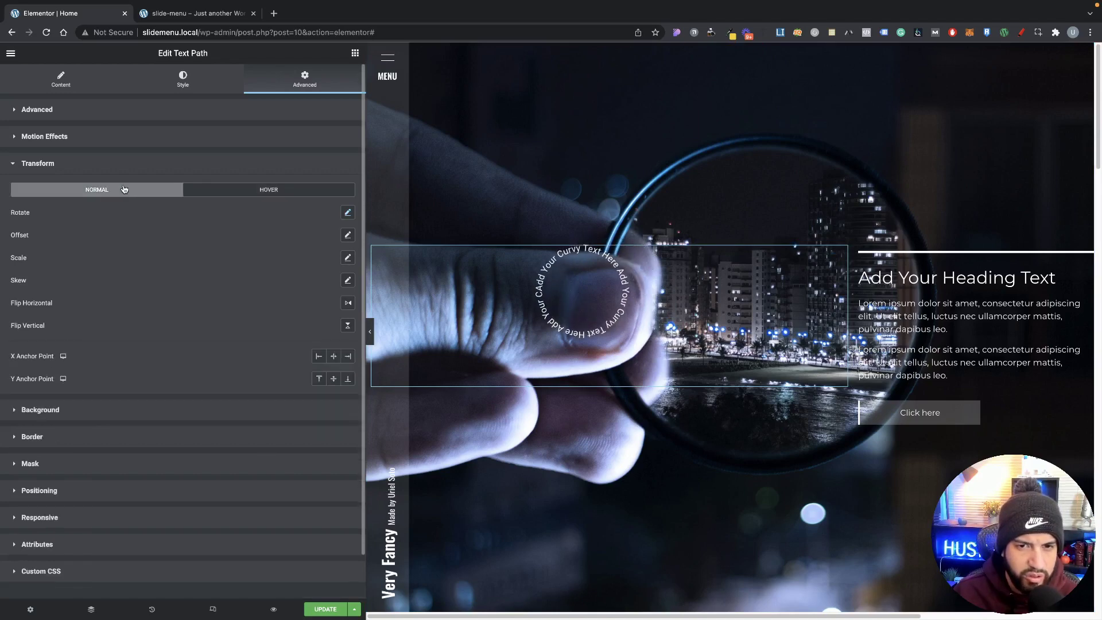
pyautogui.click(210, 193)
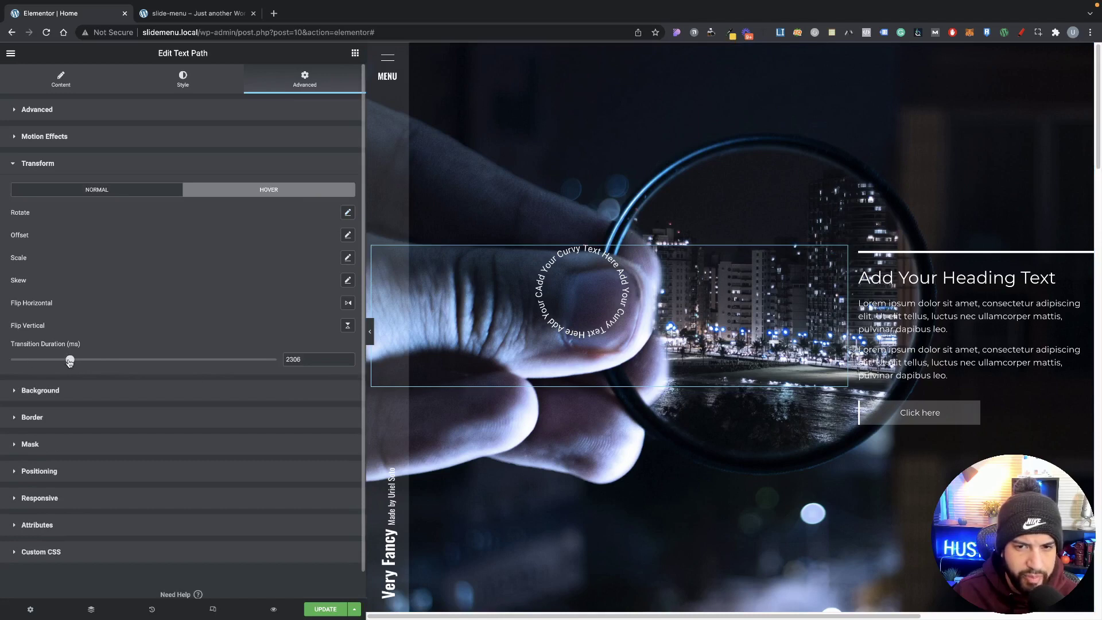
pyautogui.click(111, 195)
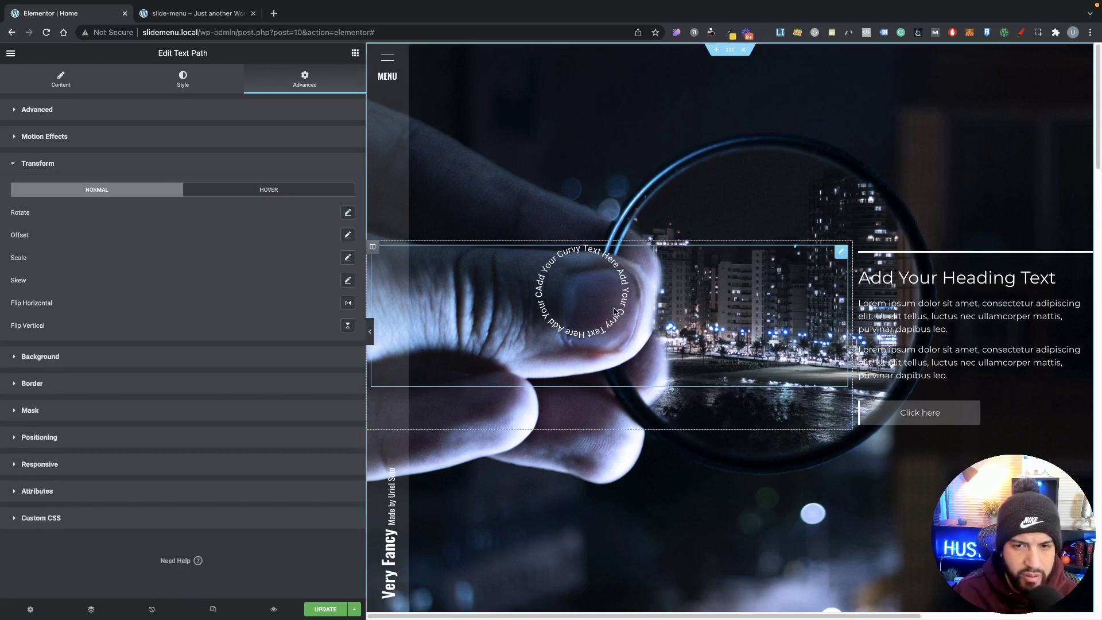
# - Try a Text Path size of 300, then return it to 250
pyautogui.click(183, 80)
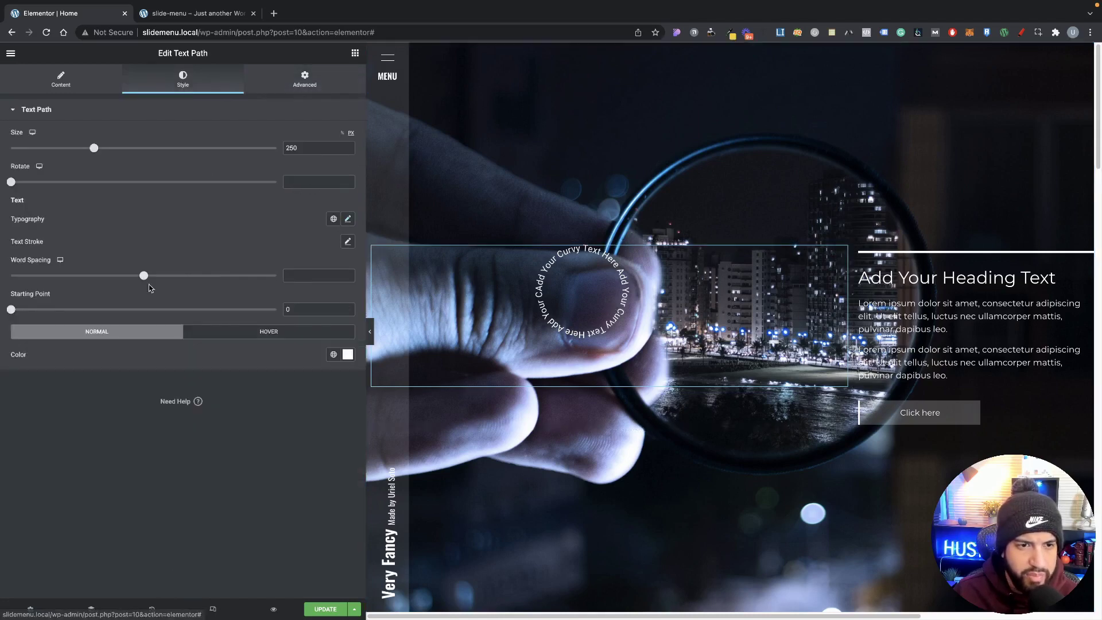
pyautogui.click(109, 149)
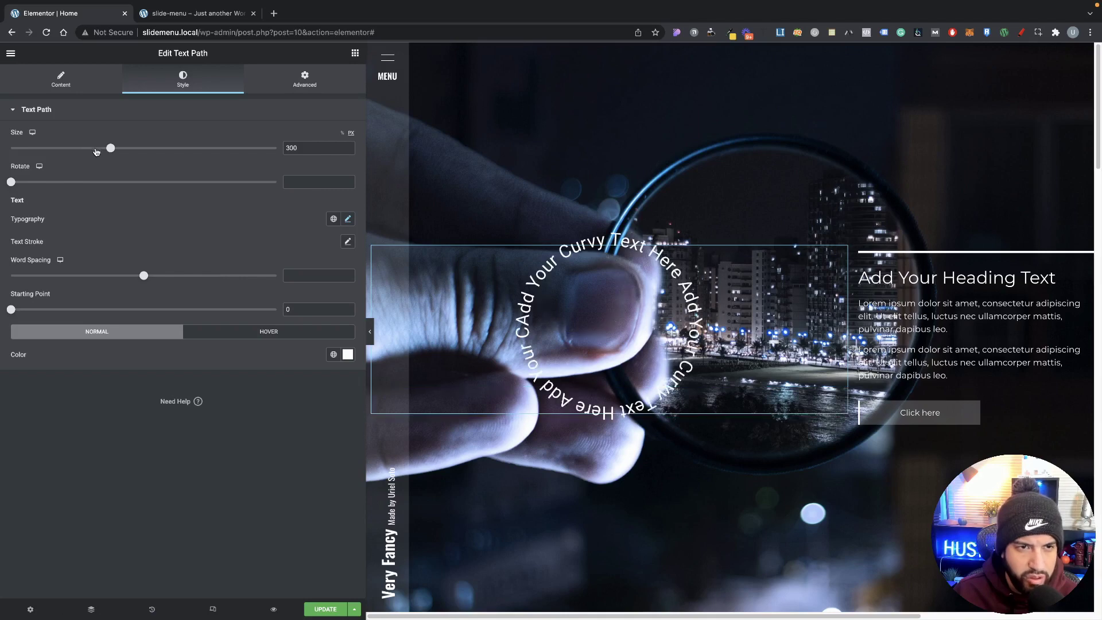
pyautogui.moveTo(107, 150); pyautogui.dragTo(99, 150)
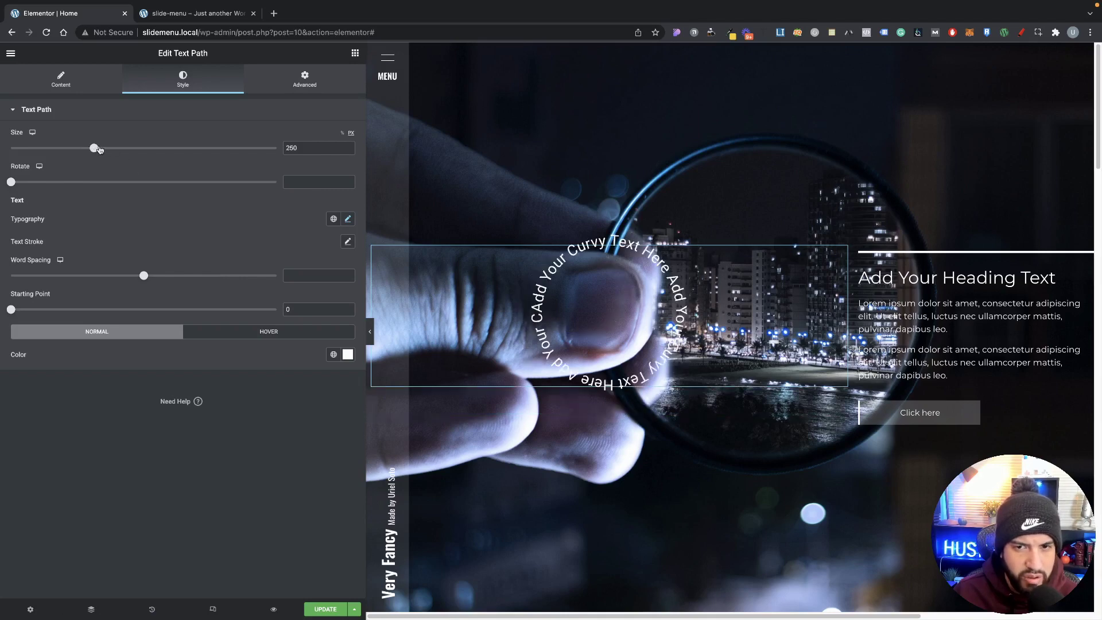
# - Check the hover Transform rotation on the curved text, then close the Rotate settings
pyautogui.click(310, 80)
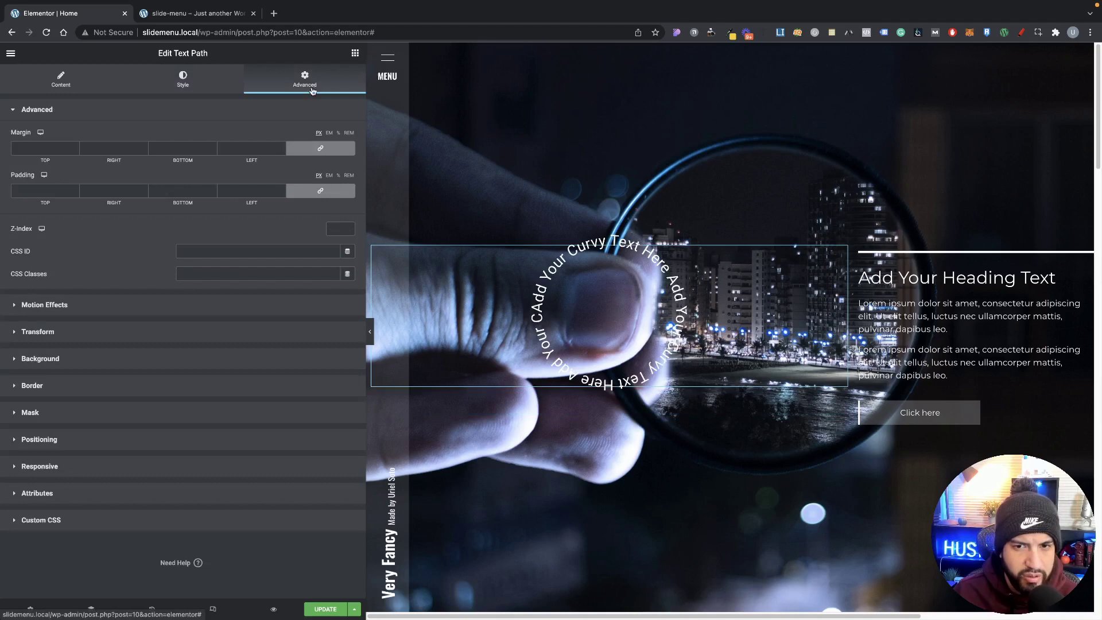
pyautogui.click(58, 327)
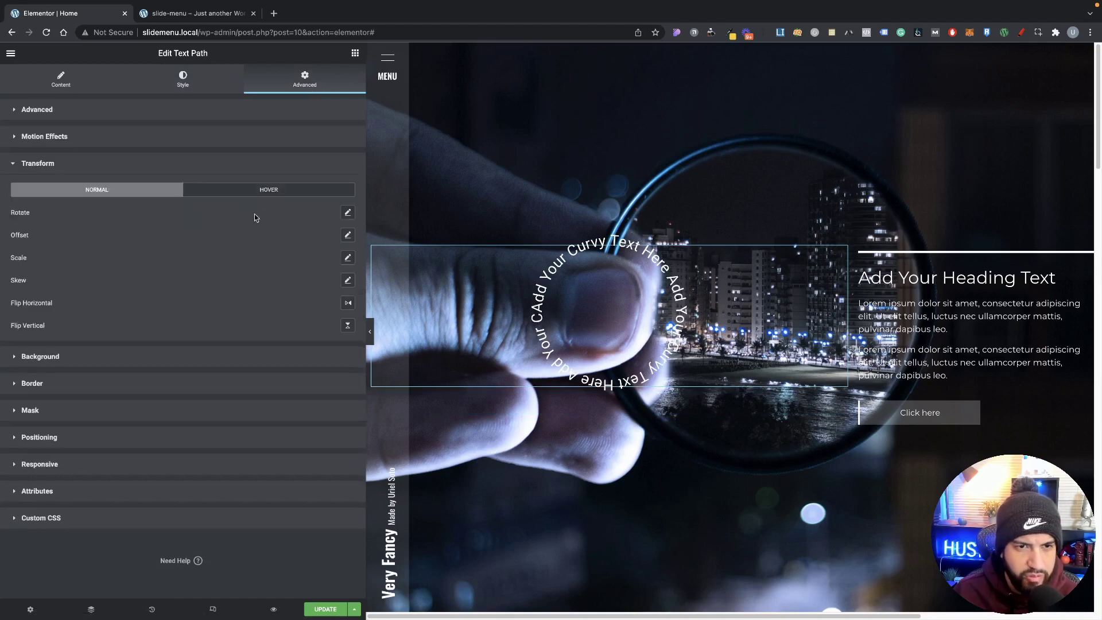
pyautogui.click(322, 190)
pyautogui.click(348, 214)
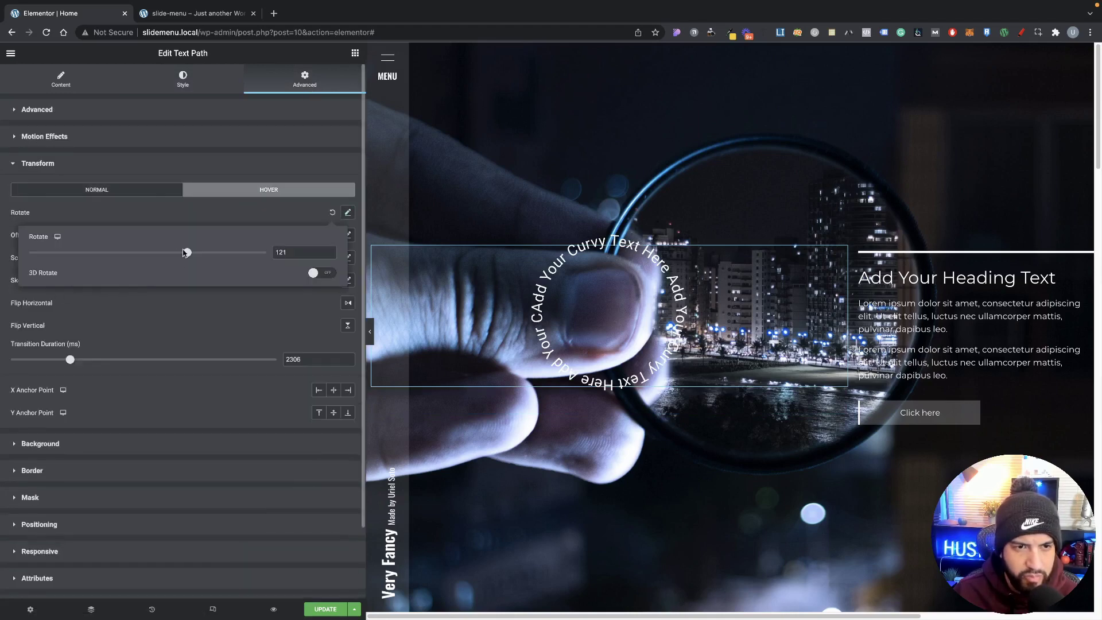
pyautogui.click(255, 316)
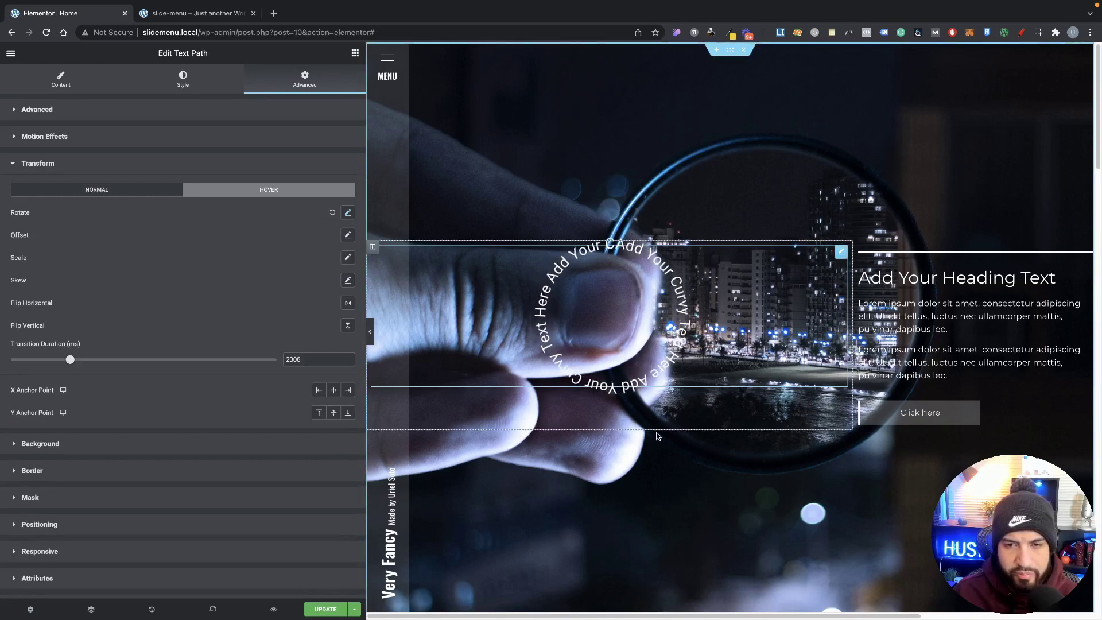
# - Delete the Text Path widget through its right-click menu
pyautogui.rightClick(604, 380)
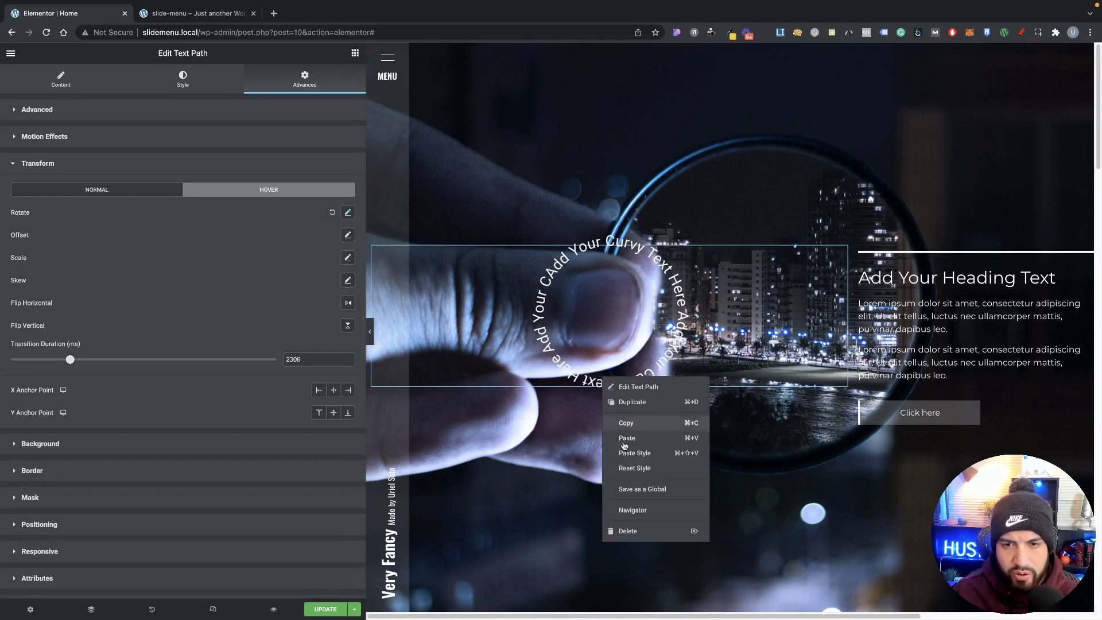
pyautogui.click(626, 532)
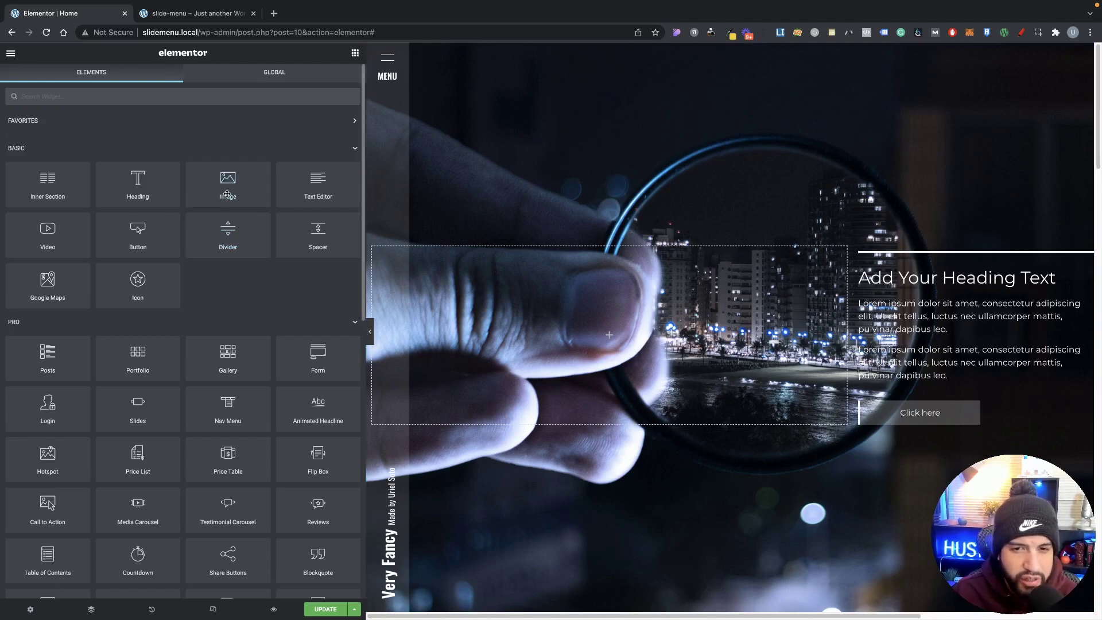
# - Add an Image widget to the hero and insert the white car image 1593.png
pyautogui.moveTo(228, 194); pyautogui.dragTo(384, 382)
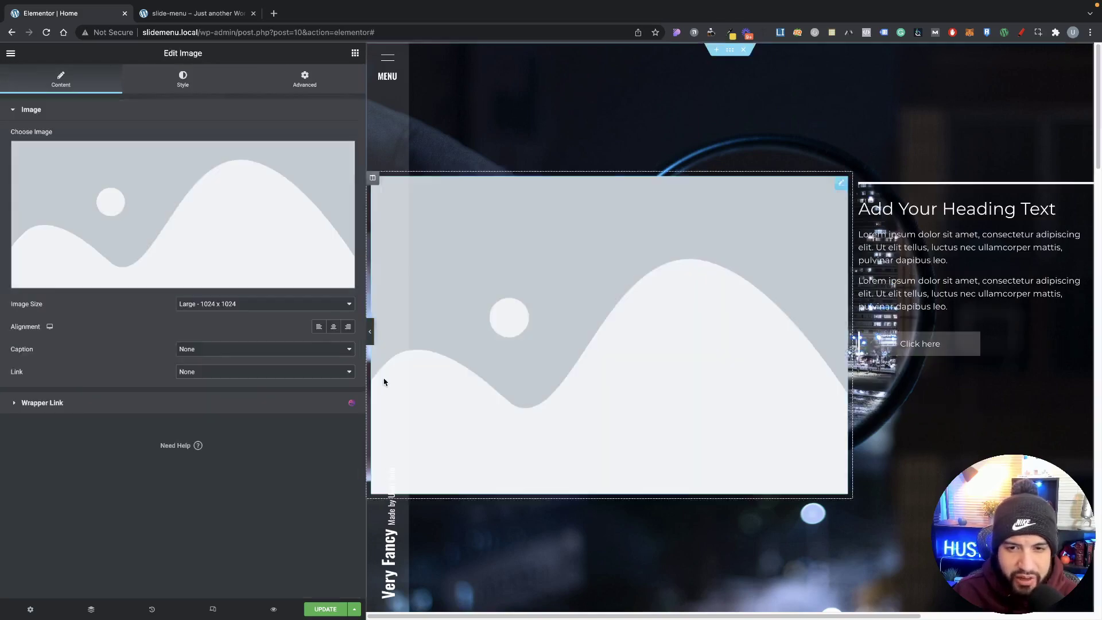
pyautogui.click(171, 204)
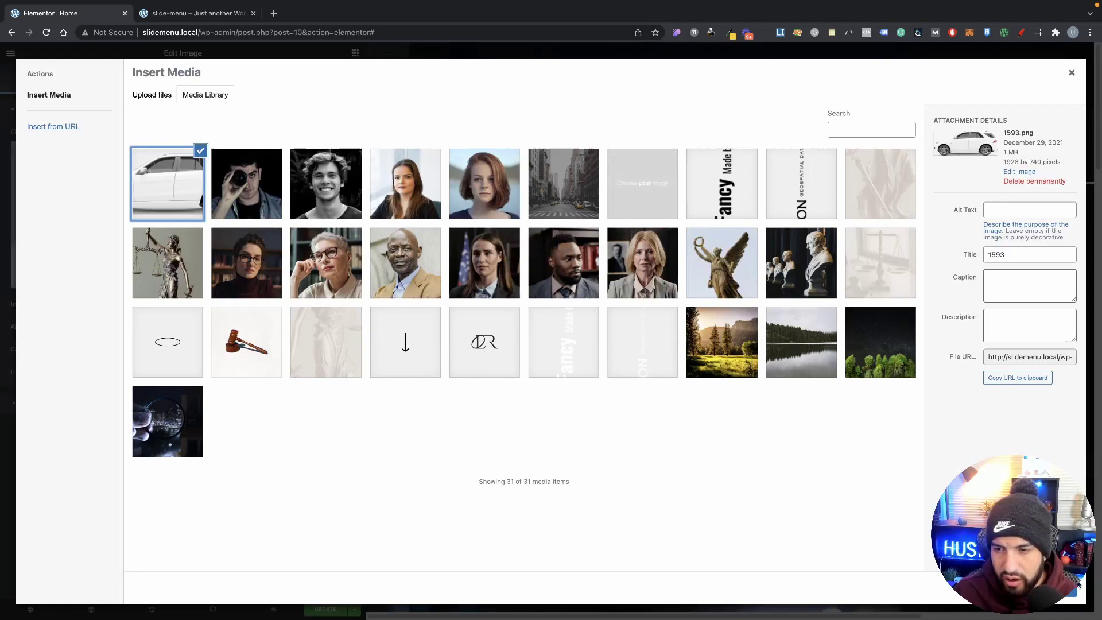
pyautogui.click(1078, 583)
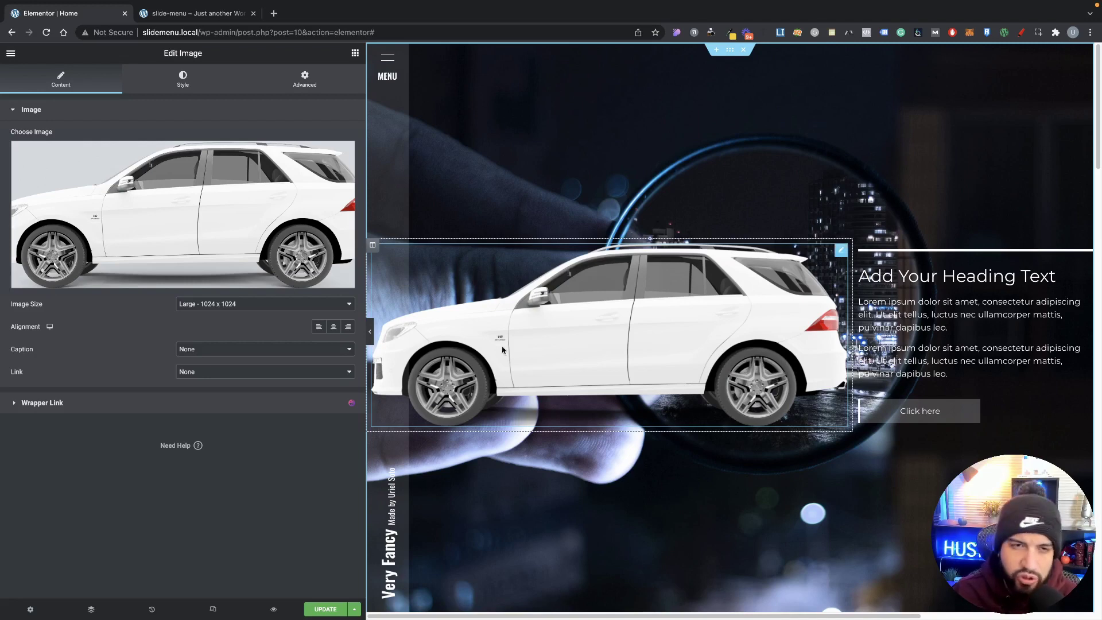
# - In the car image's Advanced Transform, toggle Flip Horizontal and Flip Vertical on, then off
pyautogui.click(313, 86)
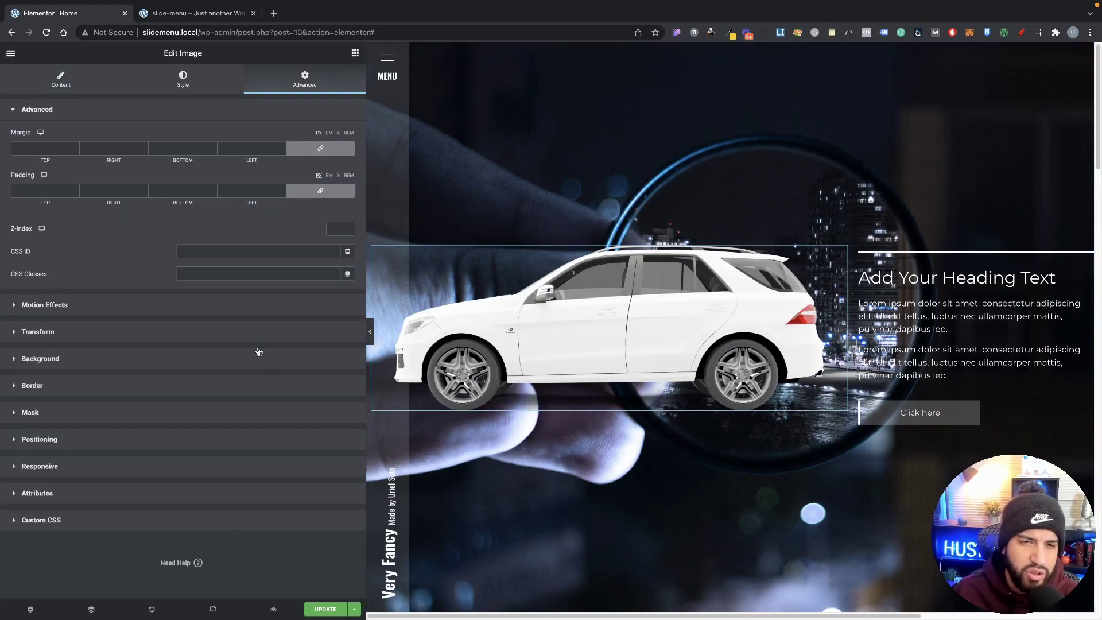
pyautogui.click(162, 332)
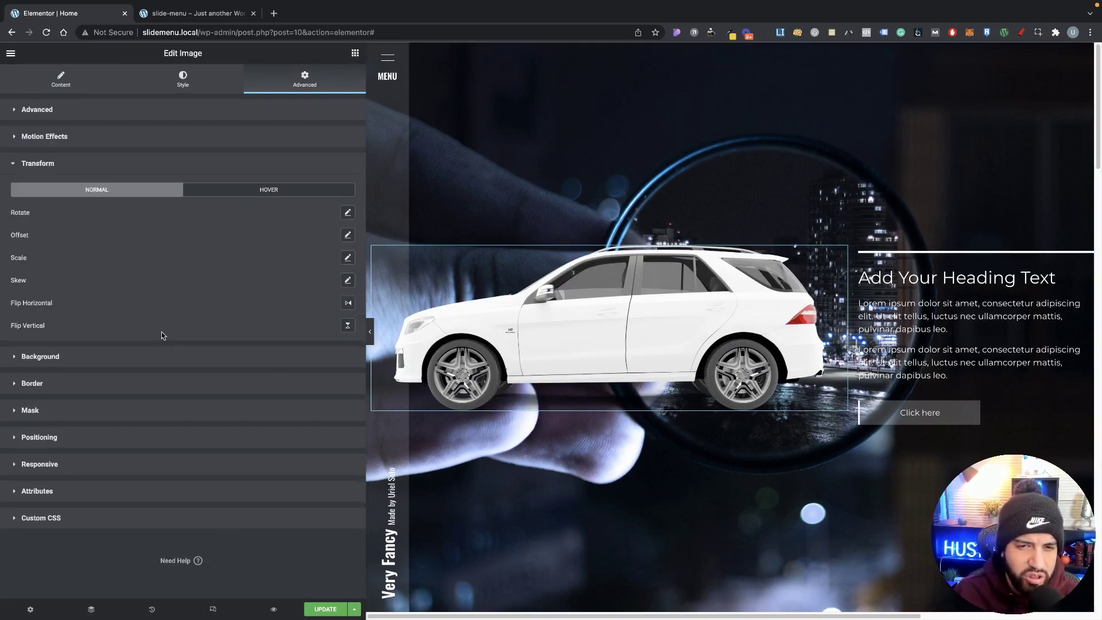
pyautogui.click(347, 304)
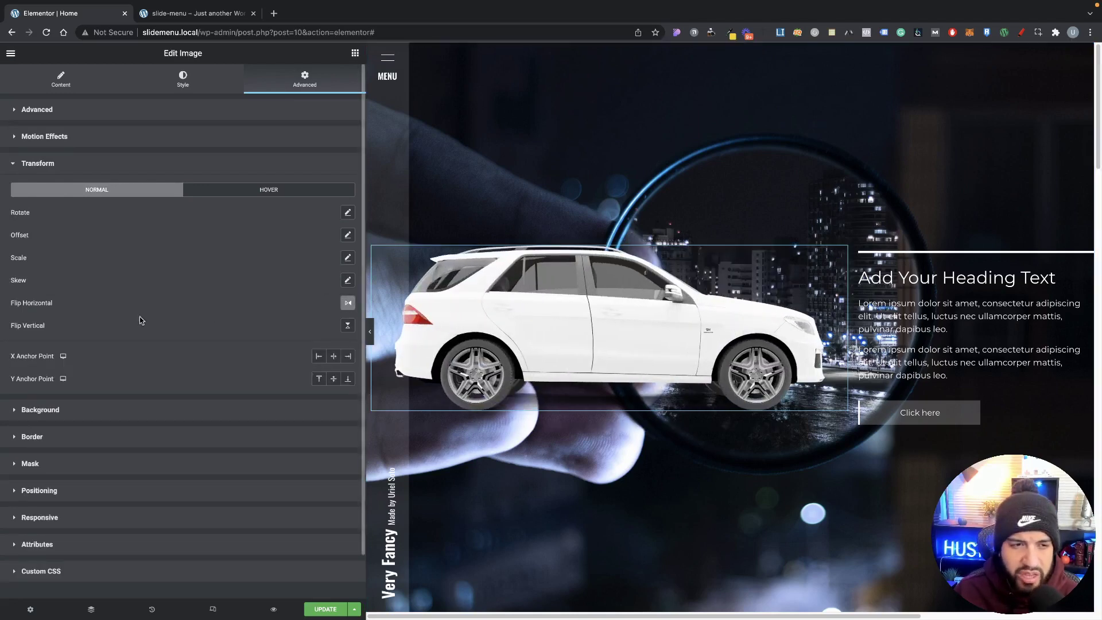
pyautogui.click(346, 328)
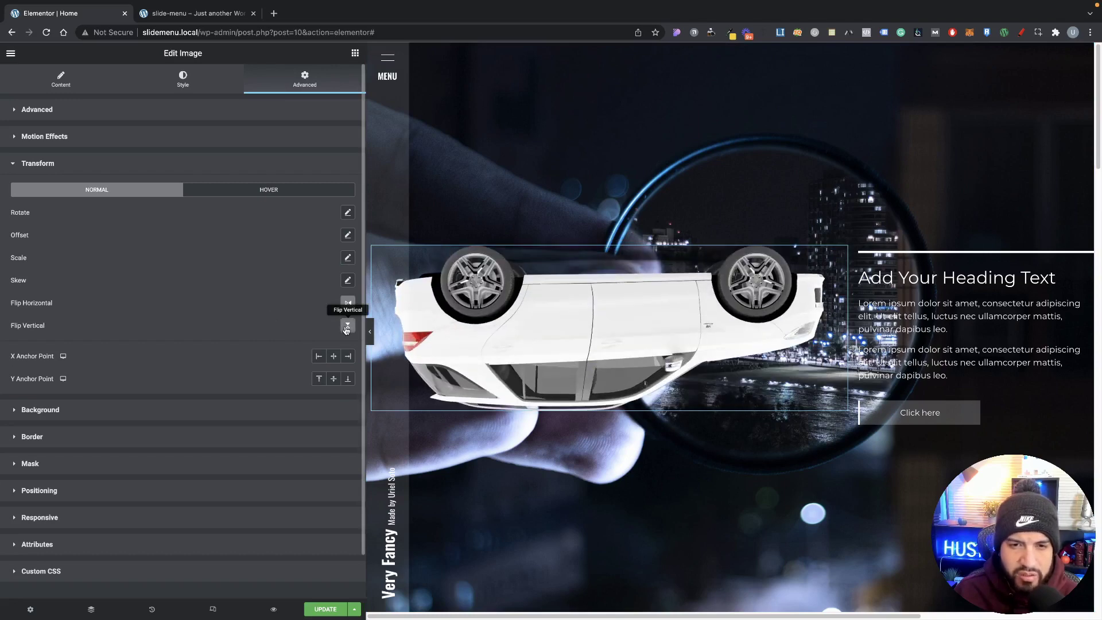
pyautogui.click(346, 328)
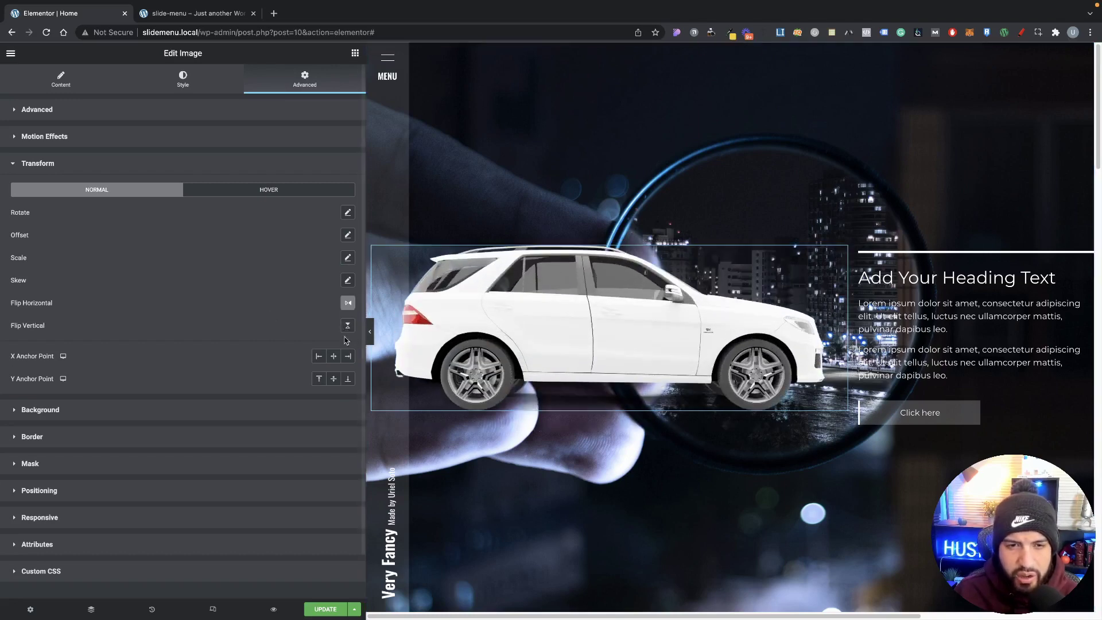
pyautogui.click(348, 305)
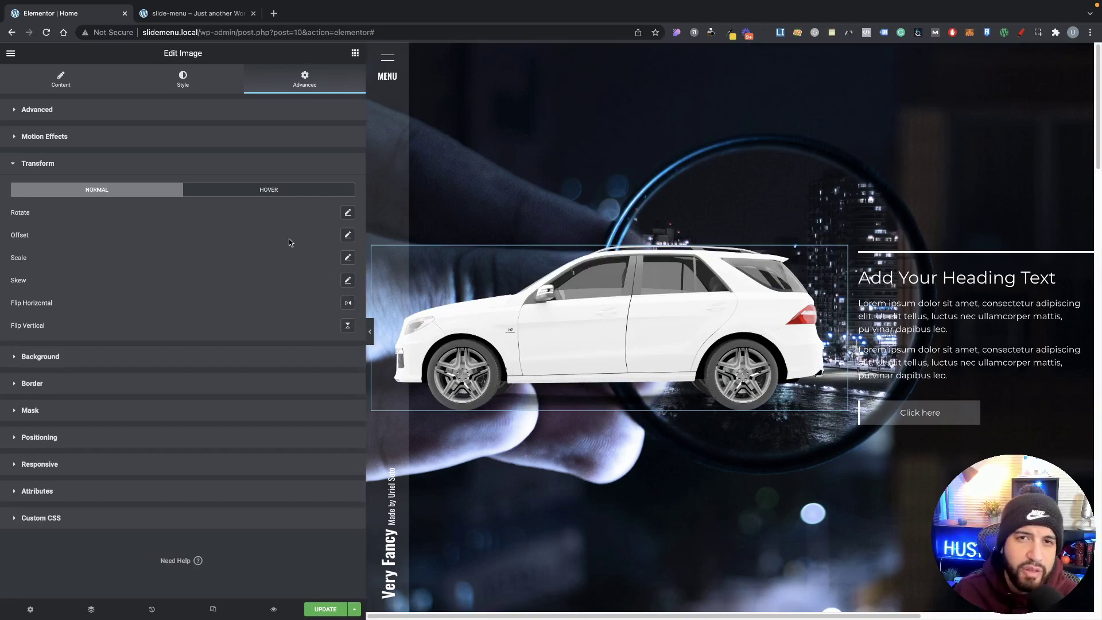
# - Set the car image's Transform scale to 1.3 after briefly shrinking it
pyautogui.click(347, 257)
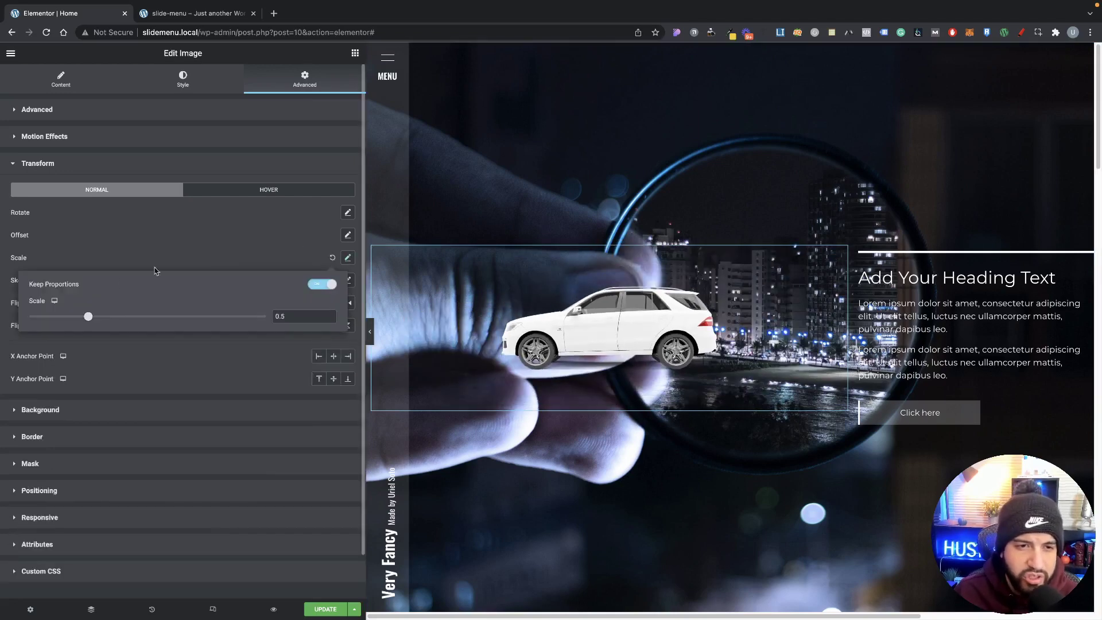
pyautogui.moveTo(71, 321); pyautogui.dragTo(142, 314)
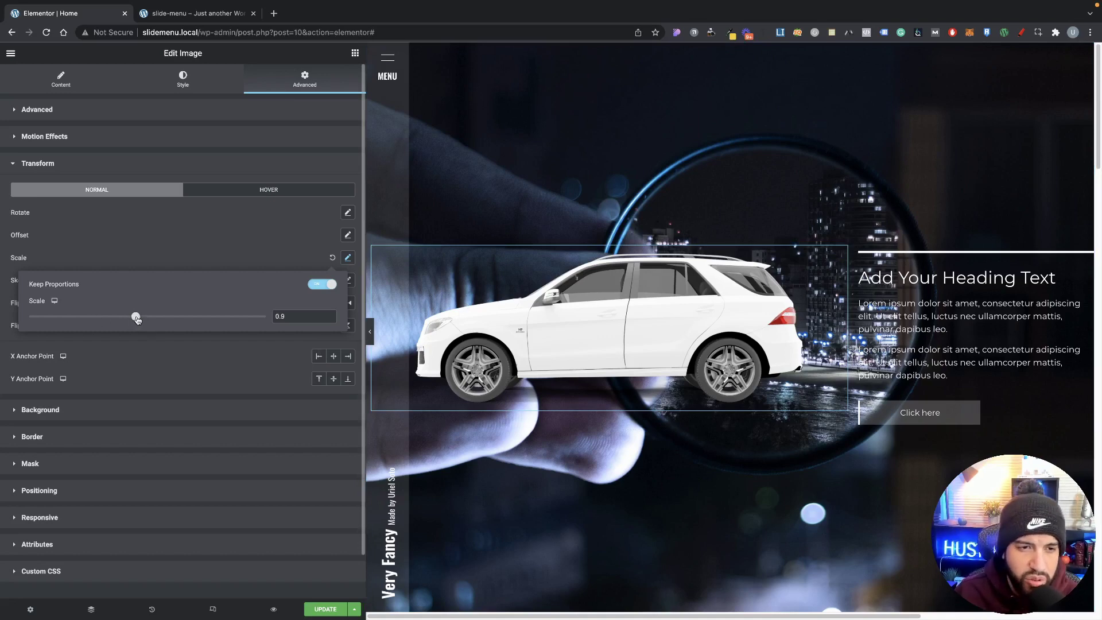
pyautogui.moveTo(138, 319); pyautogui.dragTo(180, 320)
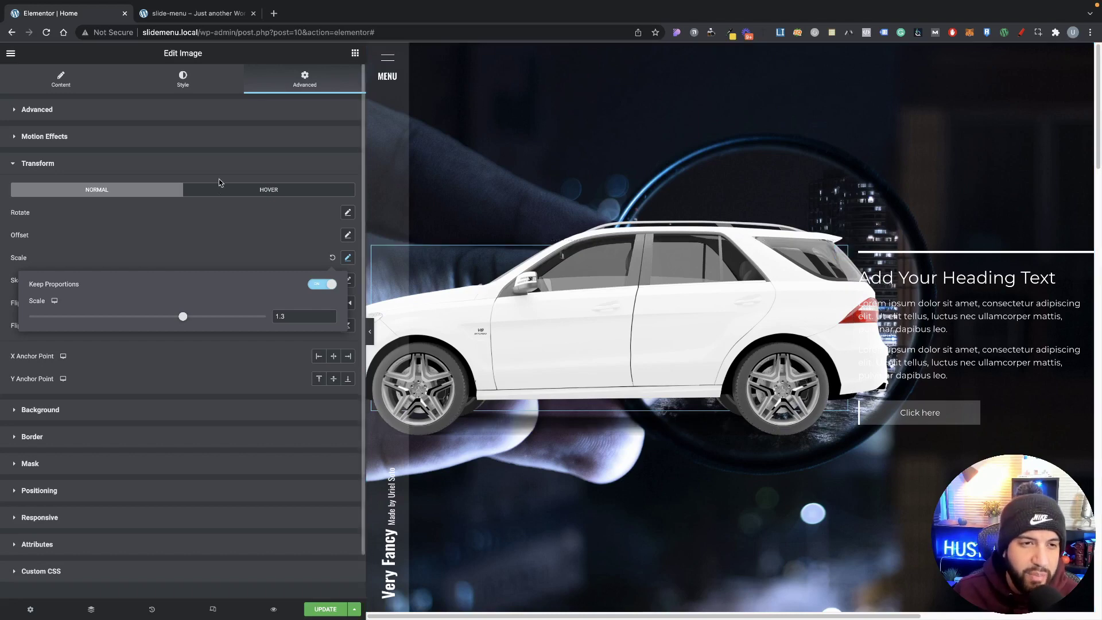
# - Enable Scrolling Effects with a Horizontal Scroll To Left at speed 4
pyautogui.click(154, 136)
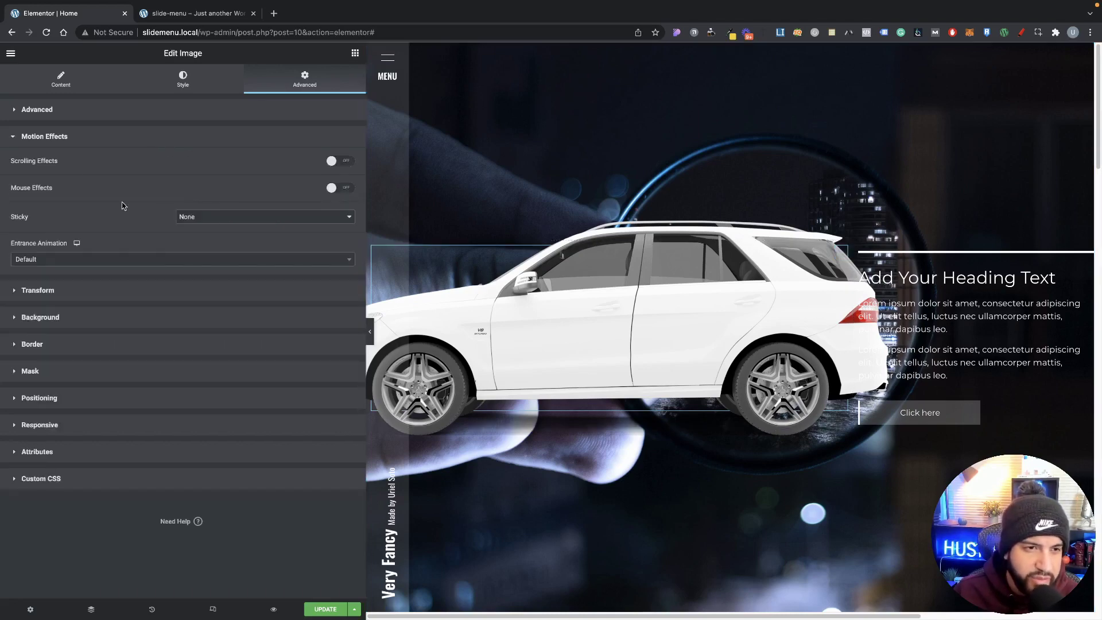
pyautogui.click(347, 160)
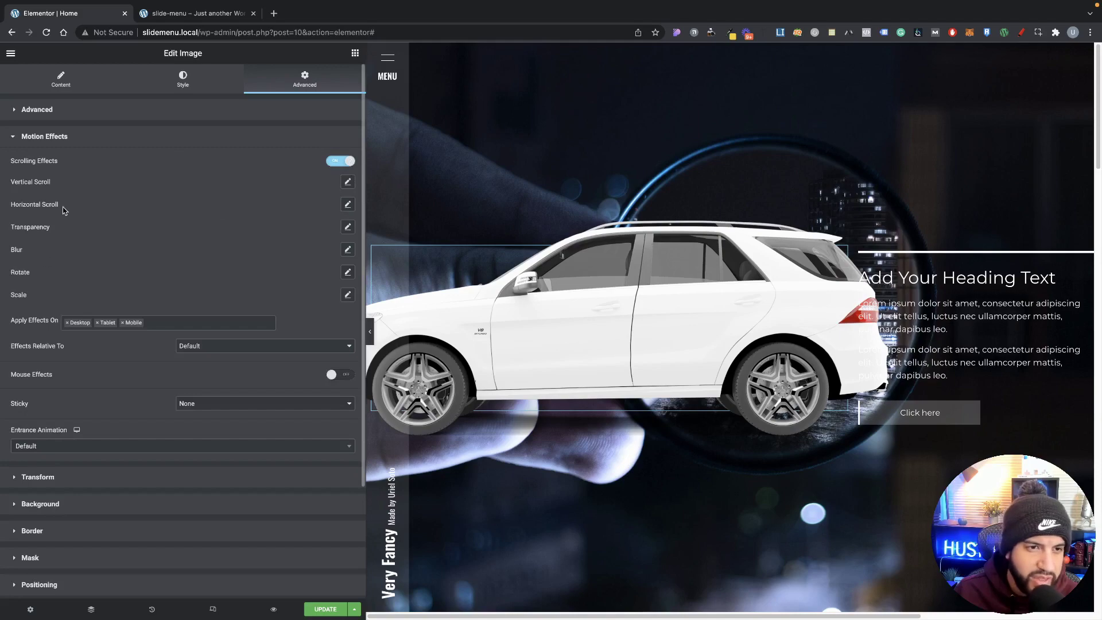
pyautogui.click(348, 204)
# - Scroll the preview up and down to test the car's horizontal slide
pyautogui.scroll(-5, 552, 372)
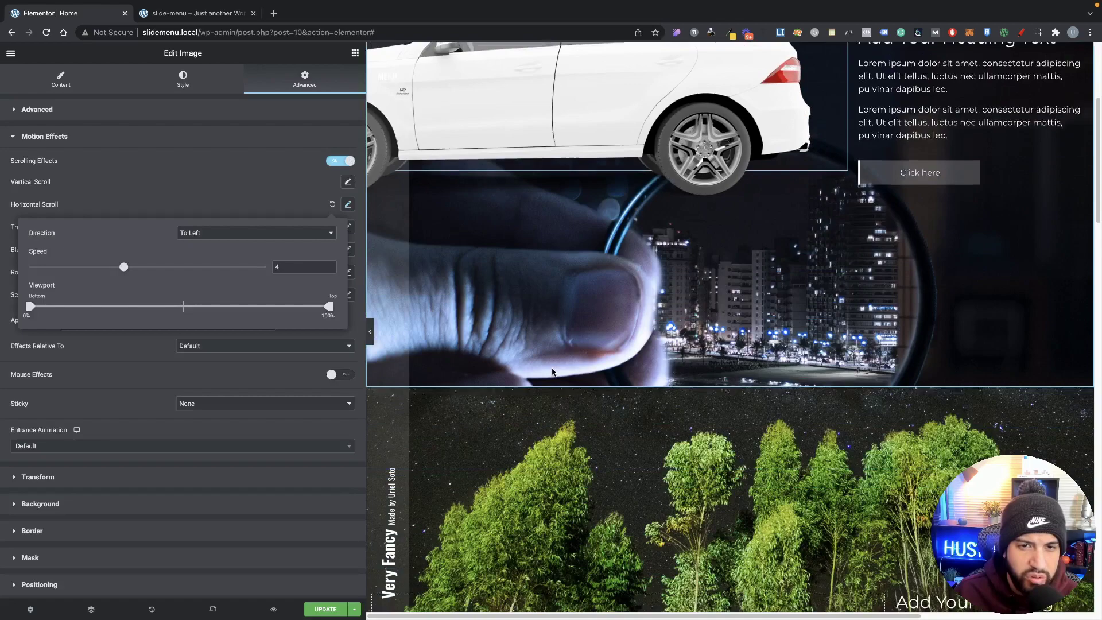
pyautogui.scroll(4, 551, 372)
pyautogui.scroll(1, 551, 372)
pyautogui.scroll(-5, 553, 373)
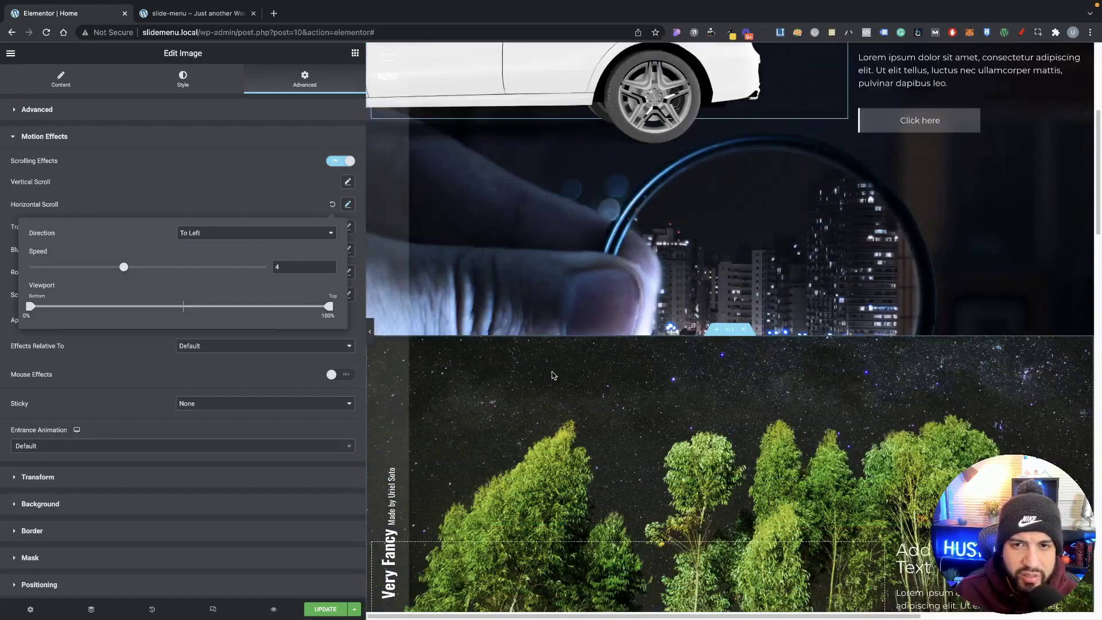
pyautogui.scroll(5, 553, 374)
pyautogui.scroll(-5, 553, 374)
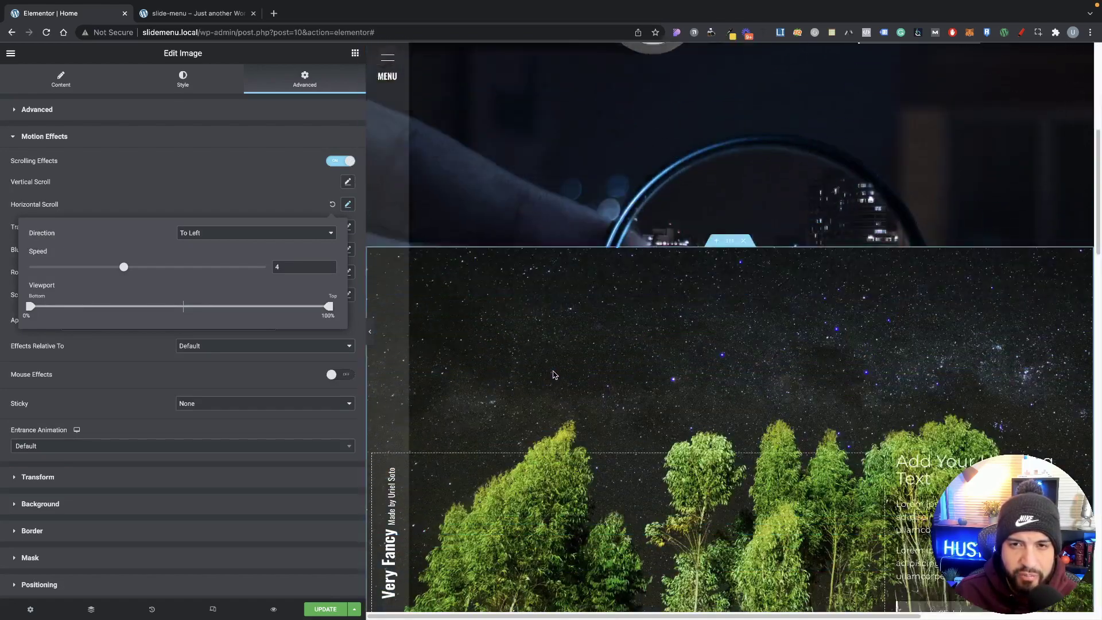
pyautogui.scroll(3, 553, 374)
pyautogui.scroll(4, 554, 375)
pyautogui.scroll(-5, 554, 376)
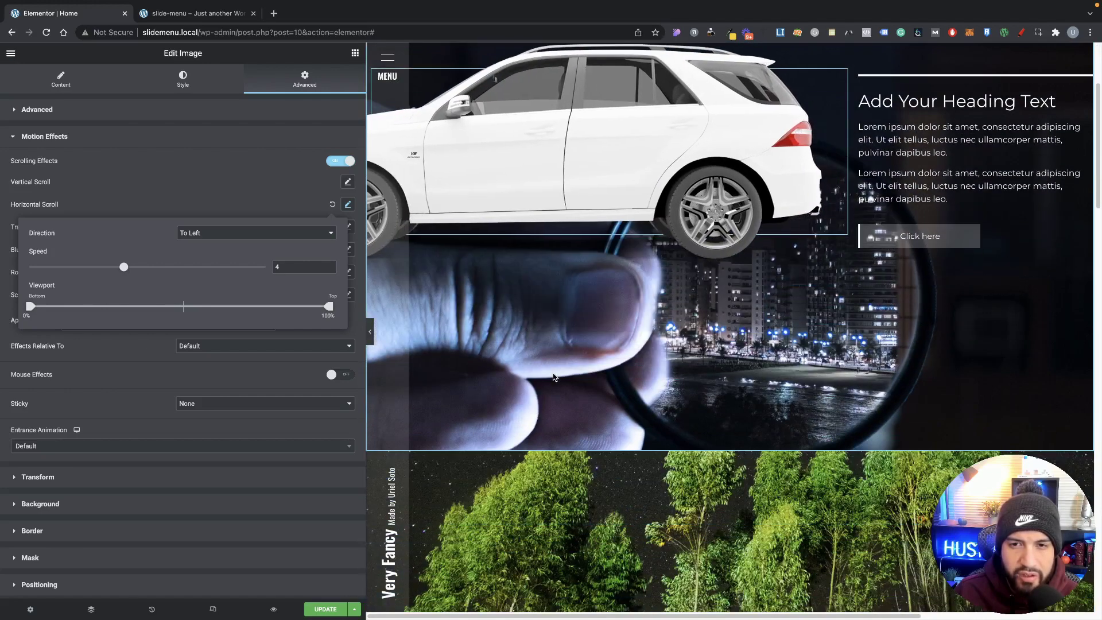
pyautogui.scroll(-3, 552, 376)
pyautogui.scroll(7, 552, 373)
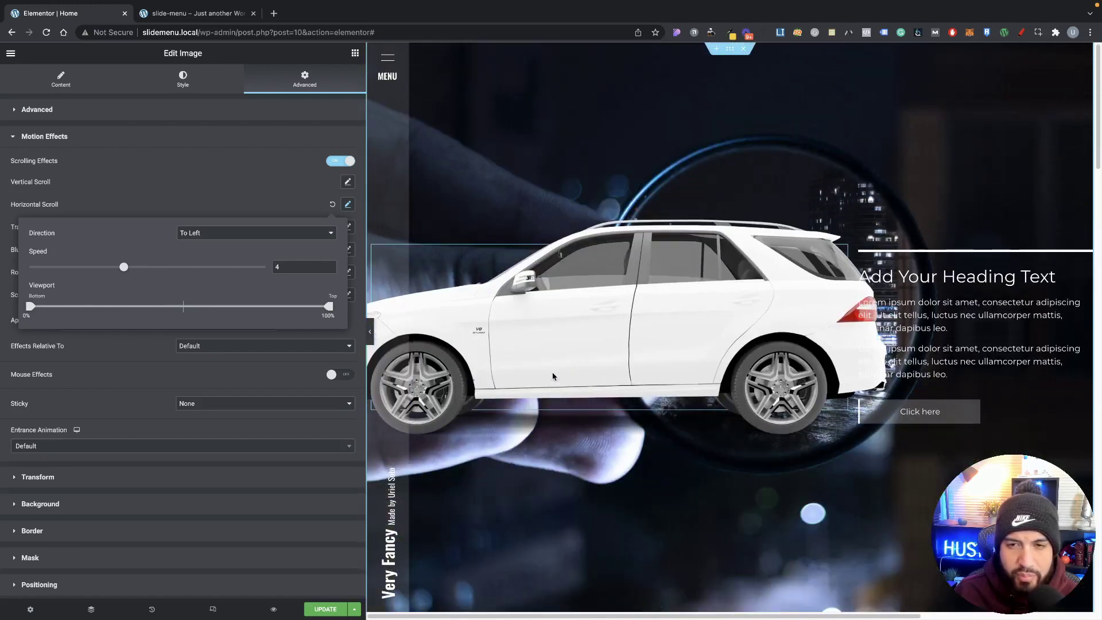